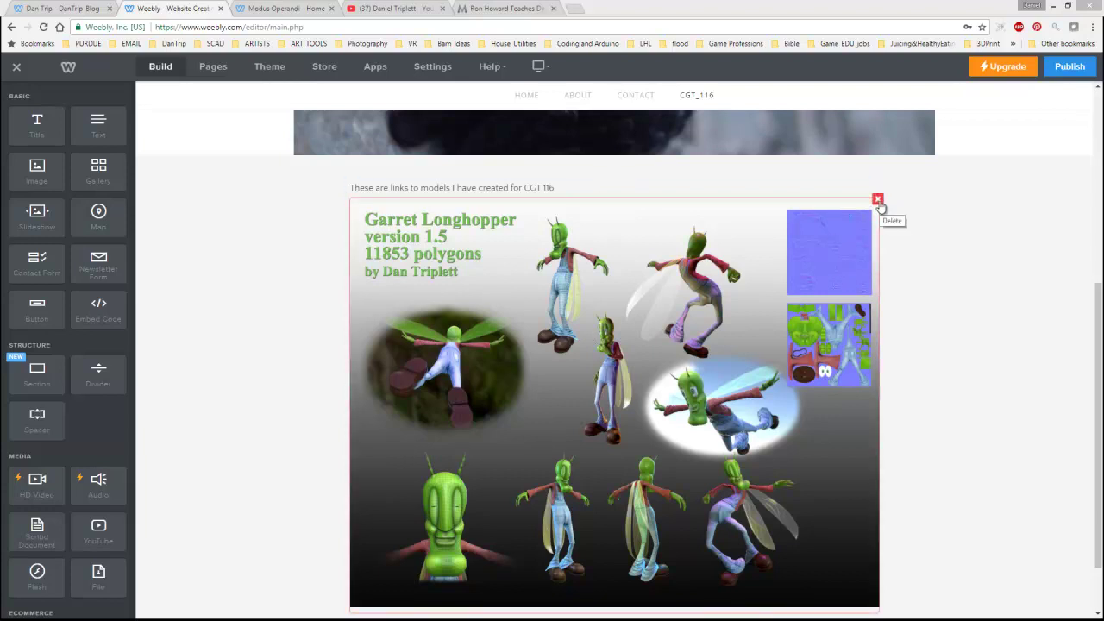
Delete the character image below the CGT 116 text and try to add an HD Video element in its place
{"action": "left_click", "coordinate": [878, 199]}
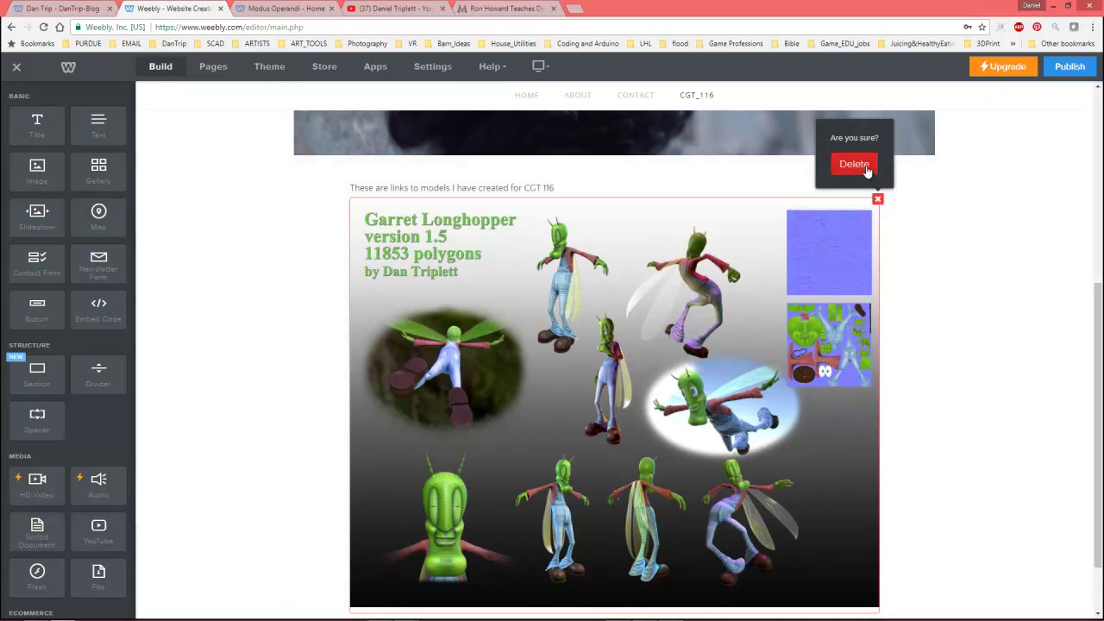
{"action": "left_click", "coordinate": [855, 165]}
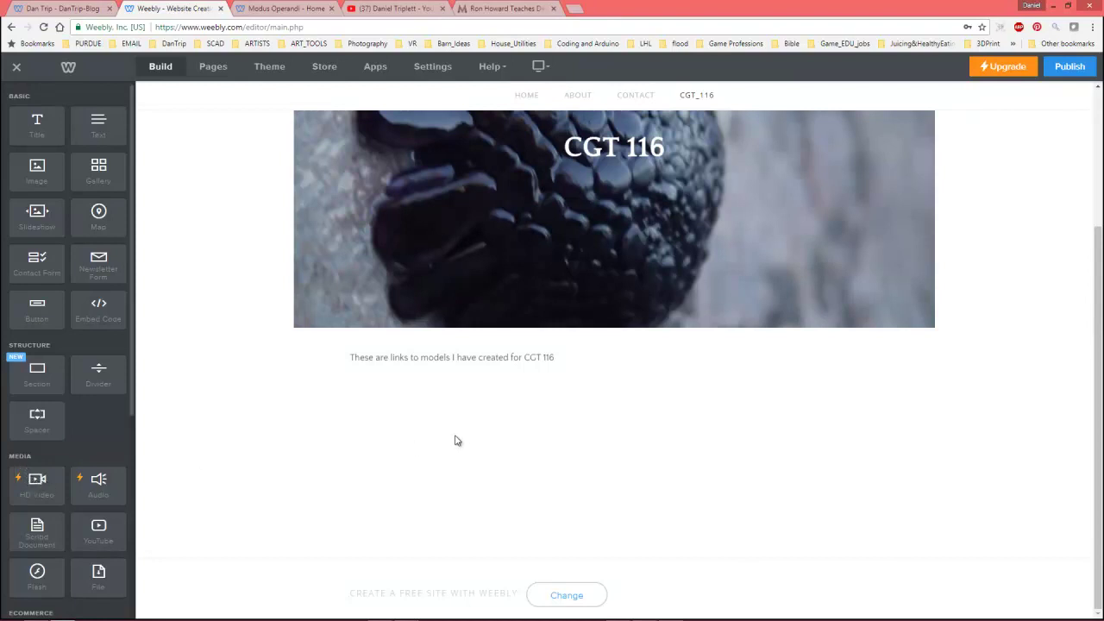
{"action": "left_click_drag", "start_coordinate": [458, 440], "coordinate": [525, 425]}
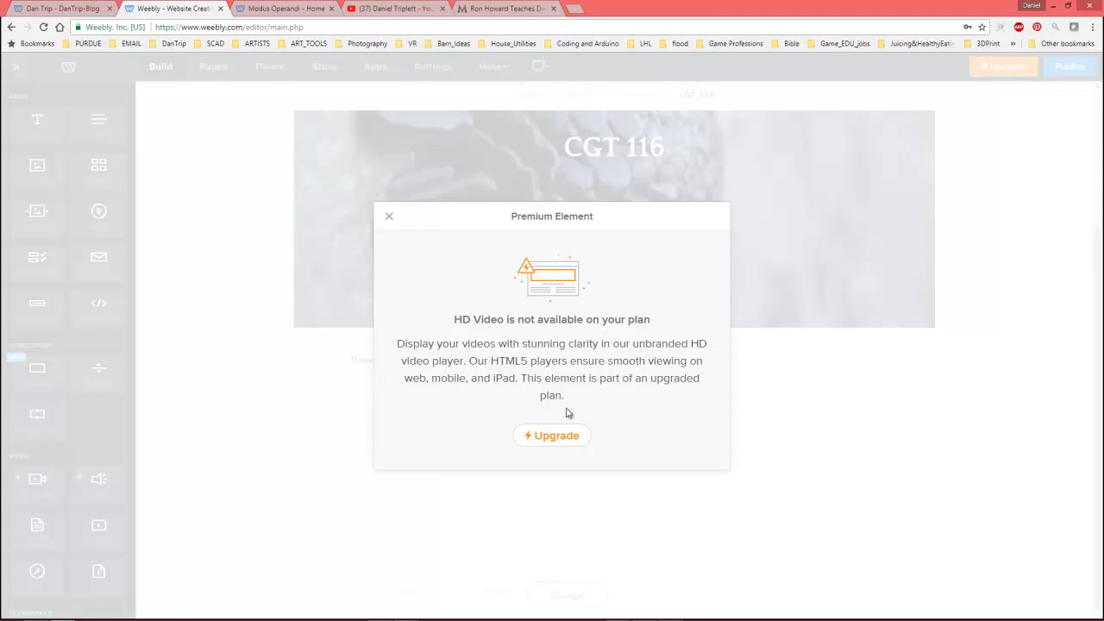
{"action": "left_click", "coordinate": [390, 218]}
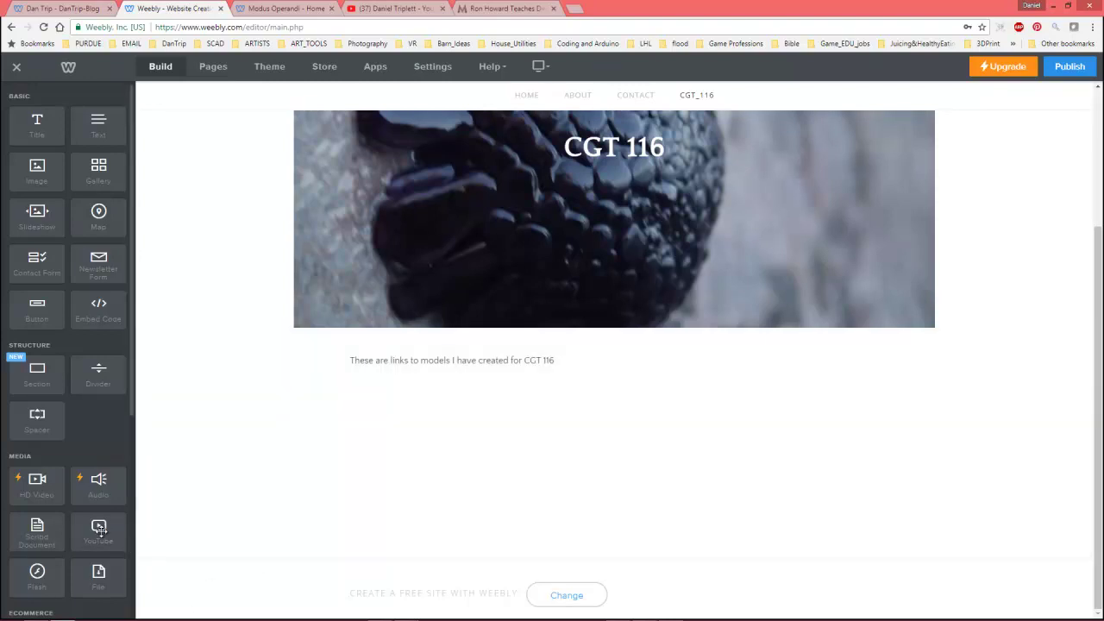
Add a YouTube element below the "These are links to models" text and open its settings
{"action": "left_click_drag", "start_coordinate": [98, 531], "coordinate": [554, 432]}
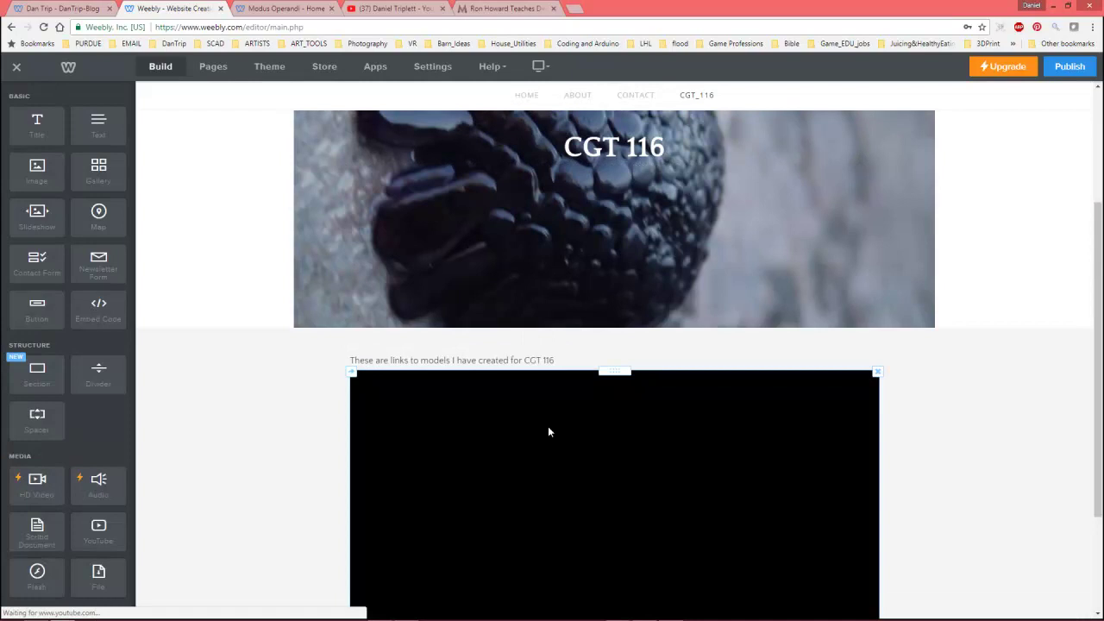
{"action": "scroll", "coordinate": [610, 416], "scroll_direction": "down", "scroll_amount": 1}
{"action": "scroll", "coordinate": [1053, 432], "scroll_direction": "down", "scroll_amount": 2}
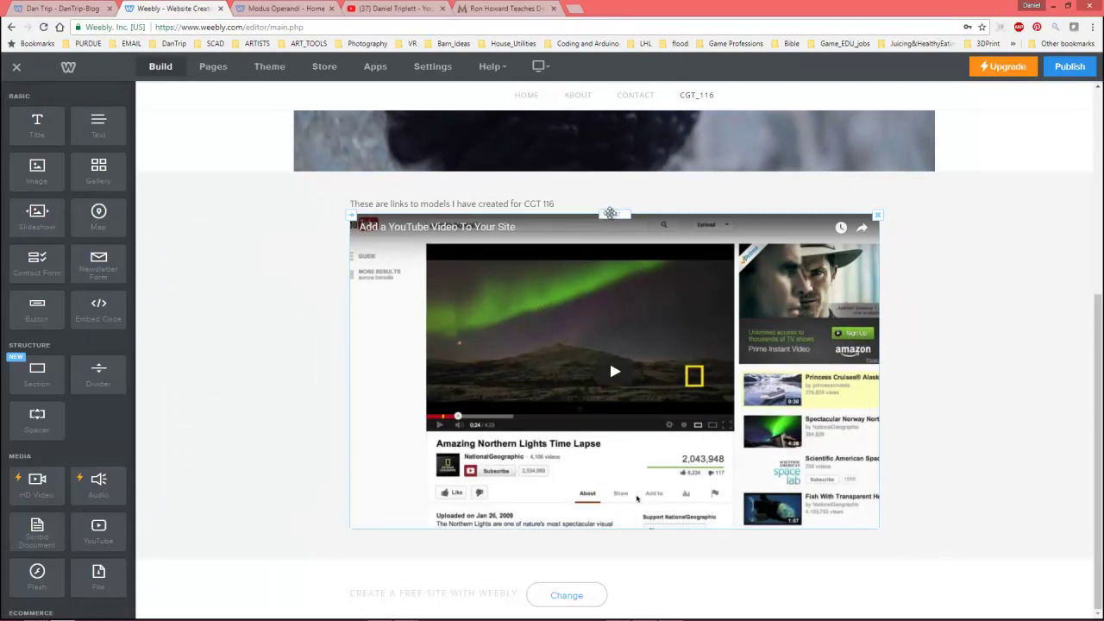
{"action": "left_click", "coordinate": [630, 318]}
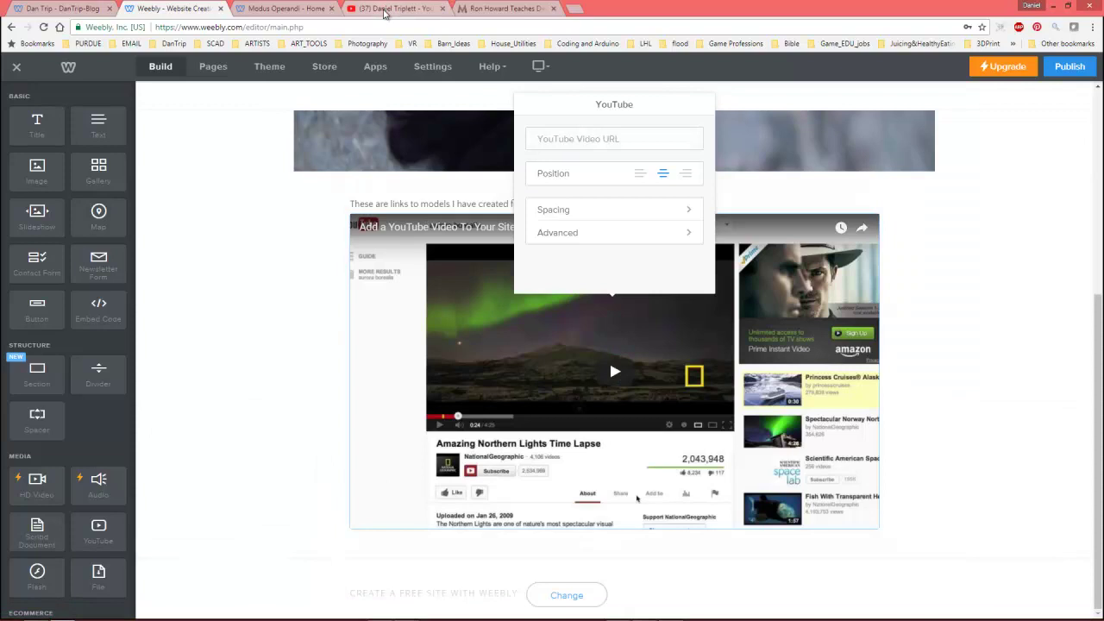
Switch to the YouTube channel, open the projectApart5 video, pause it and copy its share link
{"action": "left_click", "coordinate": [402, 13]}
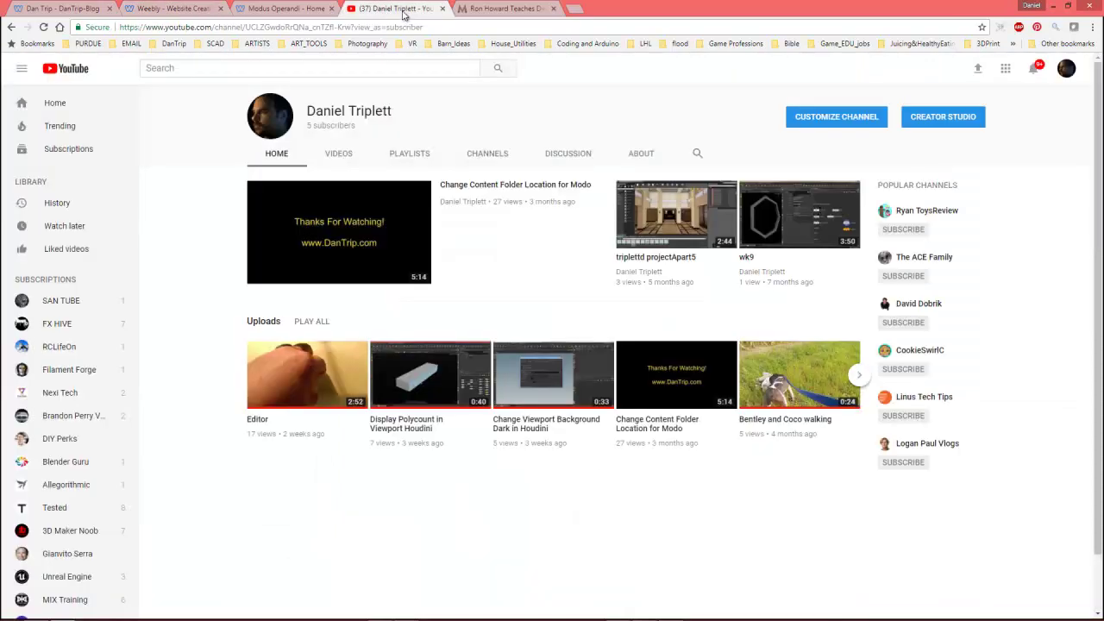
{"action": "left_click", "coordinate": [681, 223]}
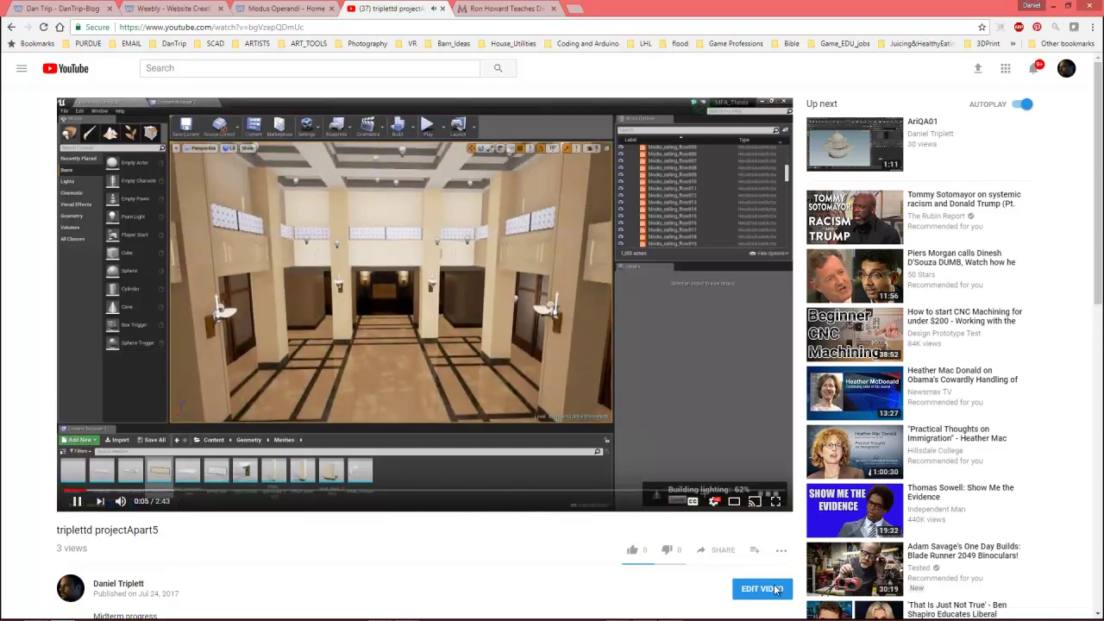
{"action": "left_click", "coordinate": [263, 394]}
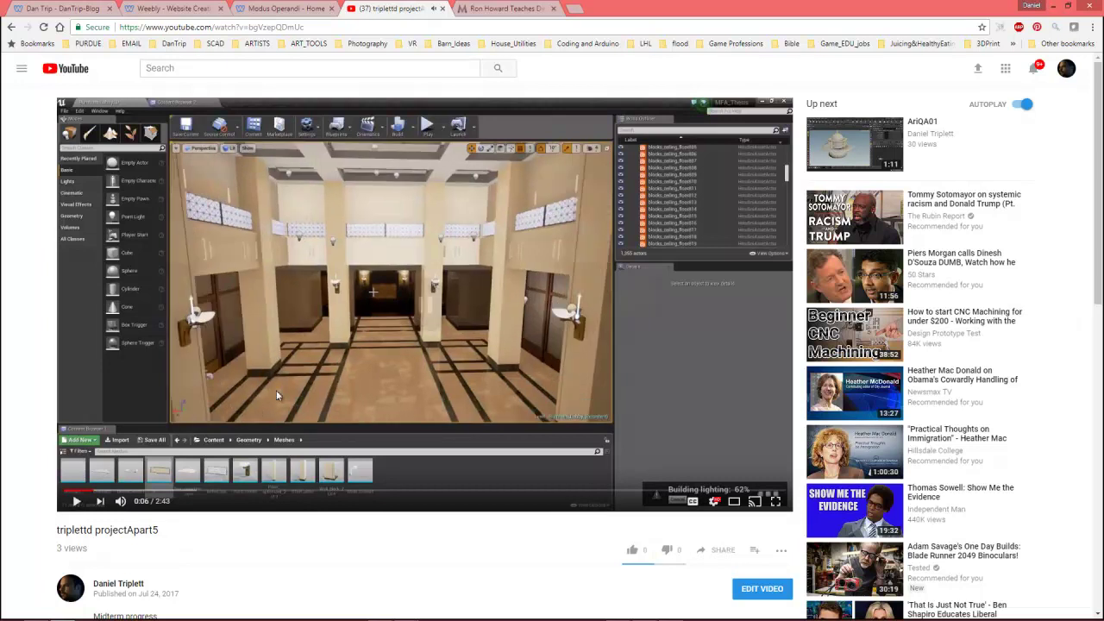
{"action": "left_click", "coordinate": [721, 549]}
{"action": "right_click", "coordinate": [738, 471]}
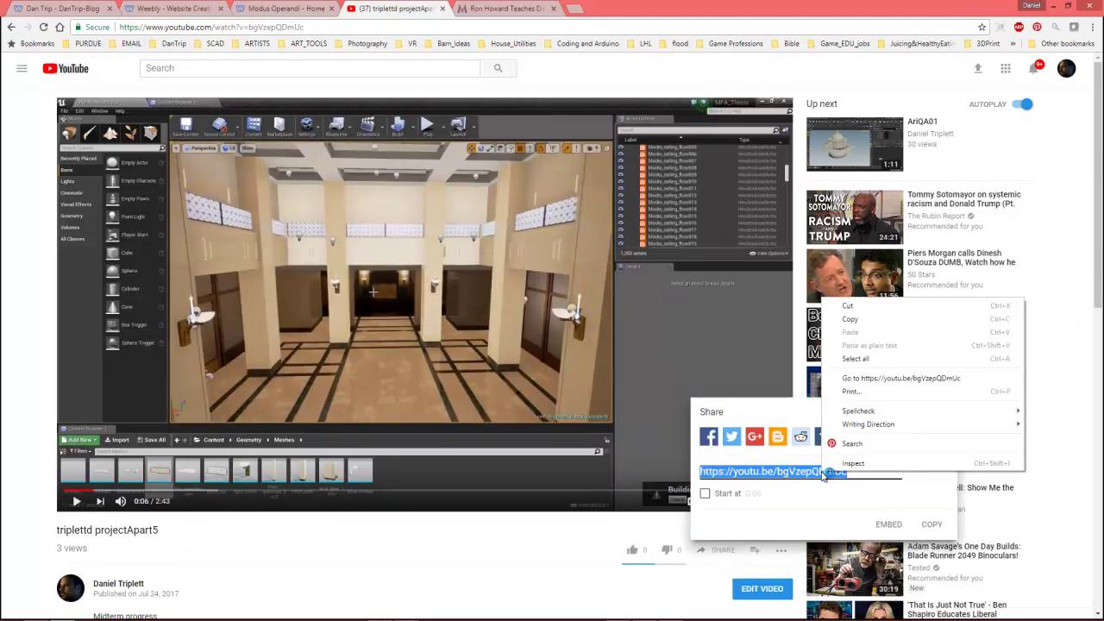
{"action": "left_click", "coordinate": [869, 325]}
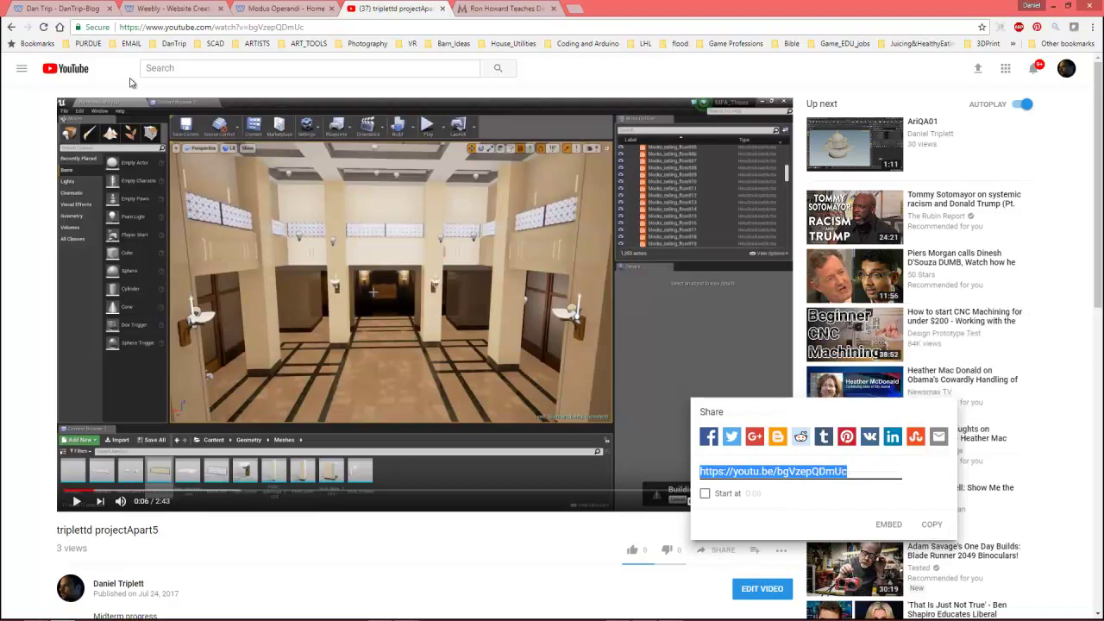
{"action": "left_click", "coordinate": [272, 11]}
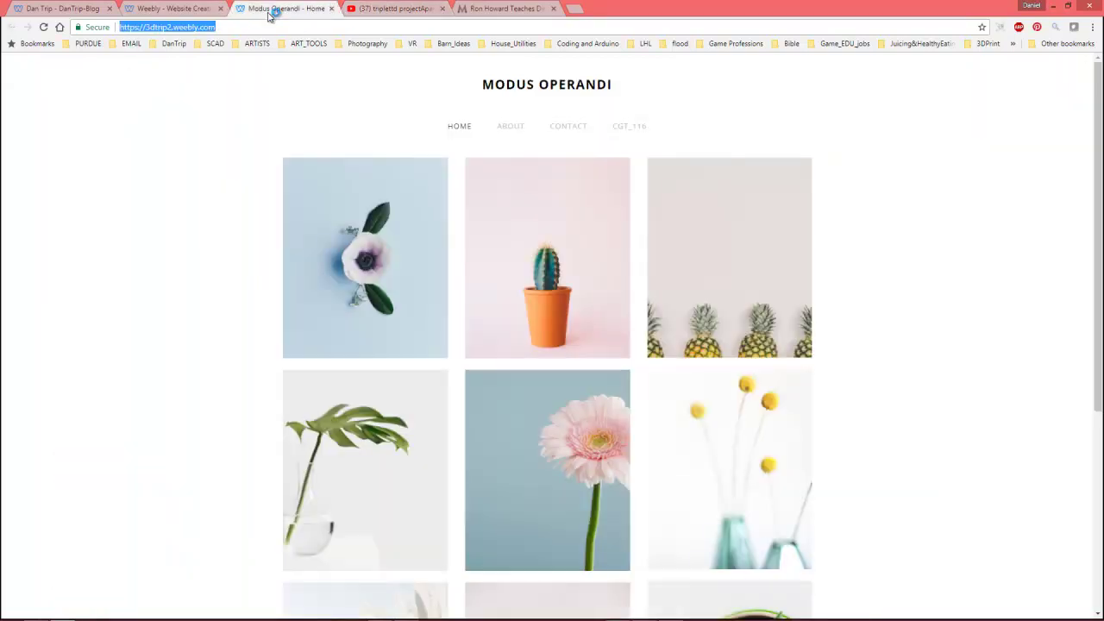
{"action": "left_click", "coordinate": [202, 10]}
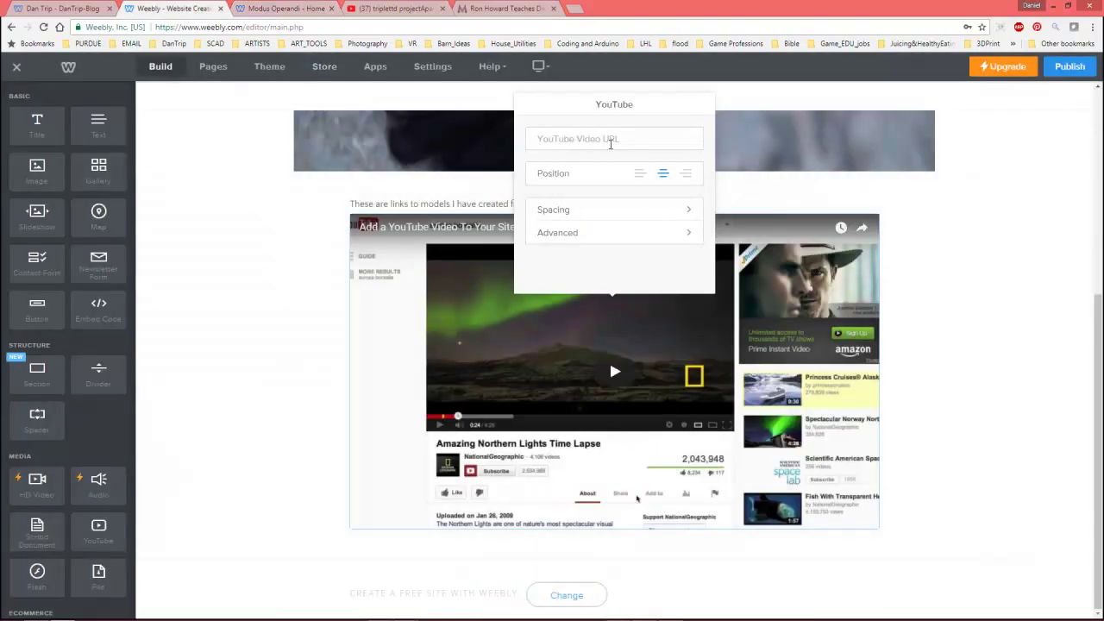
{"action": "left_click", "coordinate": [611, 144]}
{"action": "type", "text": "https://youtu.be/beVzepQDmUc"}
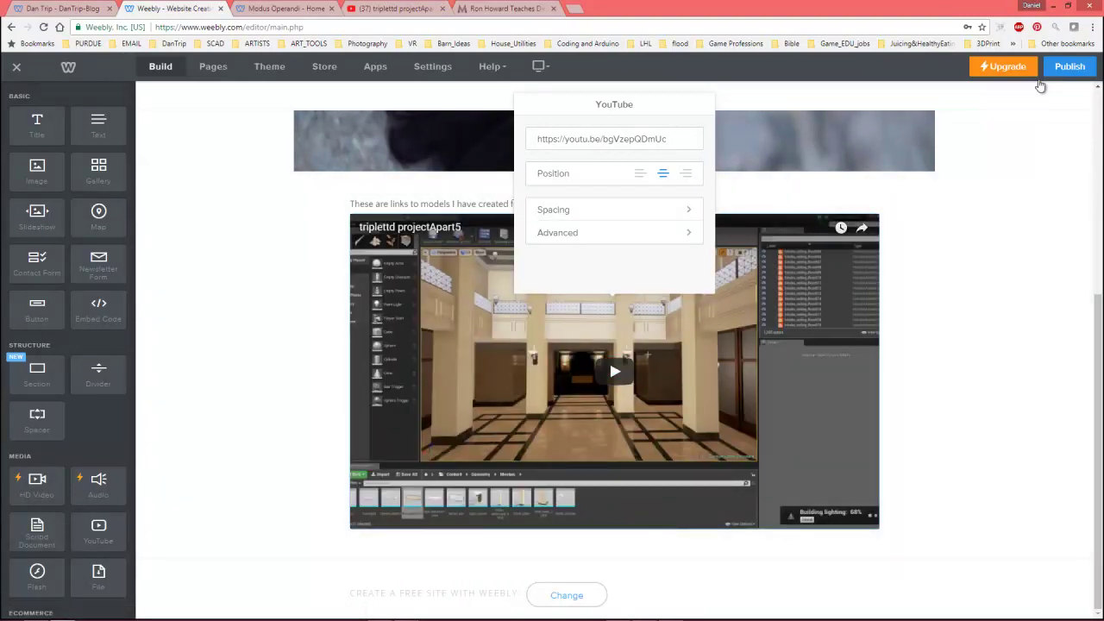
{"action": "left_click", "coordinate": [1068, 67]}
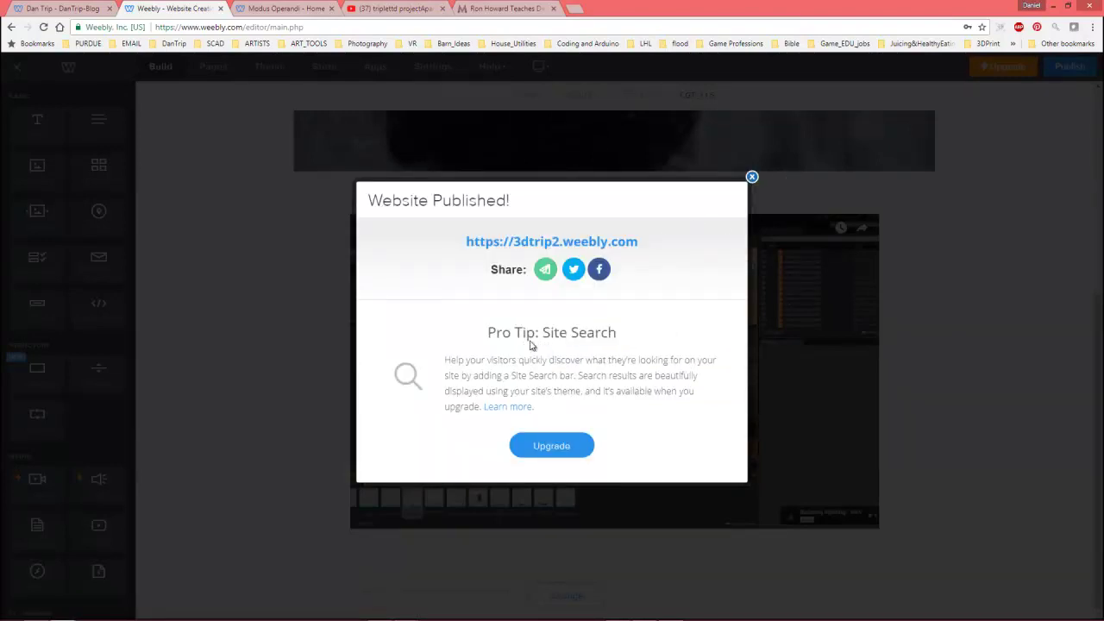
{"action": "left_click", "coordinate": [751, 178]}
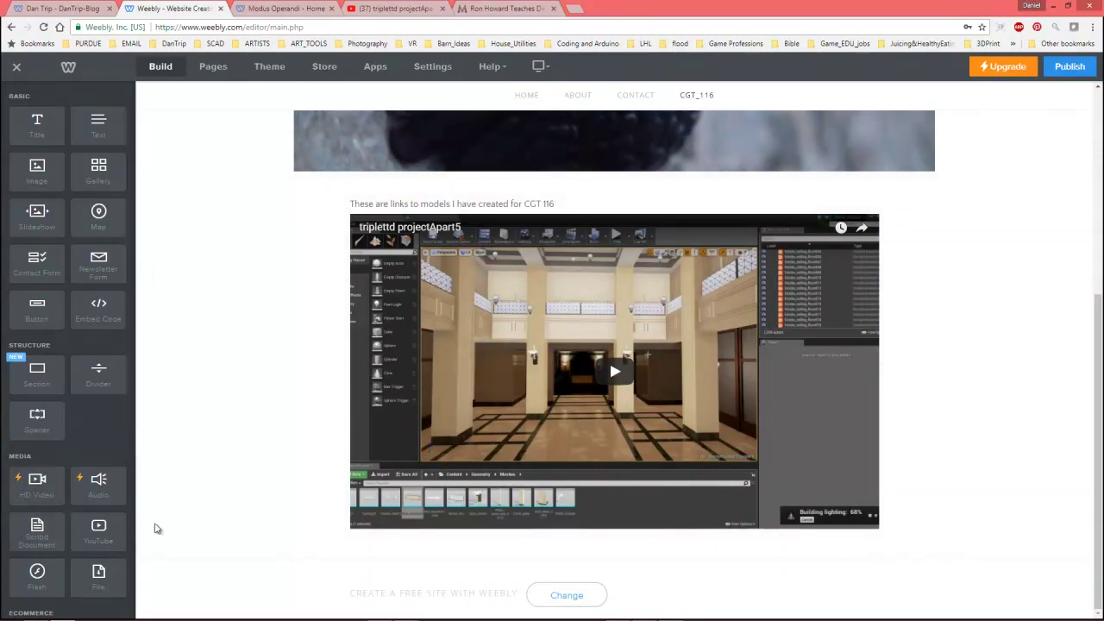
Try adding a File element below the embedded video, and delete it without uploading a file
{"action": "left_click_drag", "start_coordinate": [98, 574], "coordinate": [604, 535]}
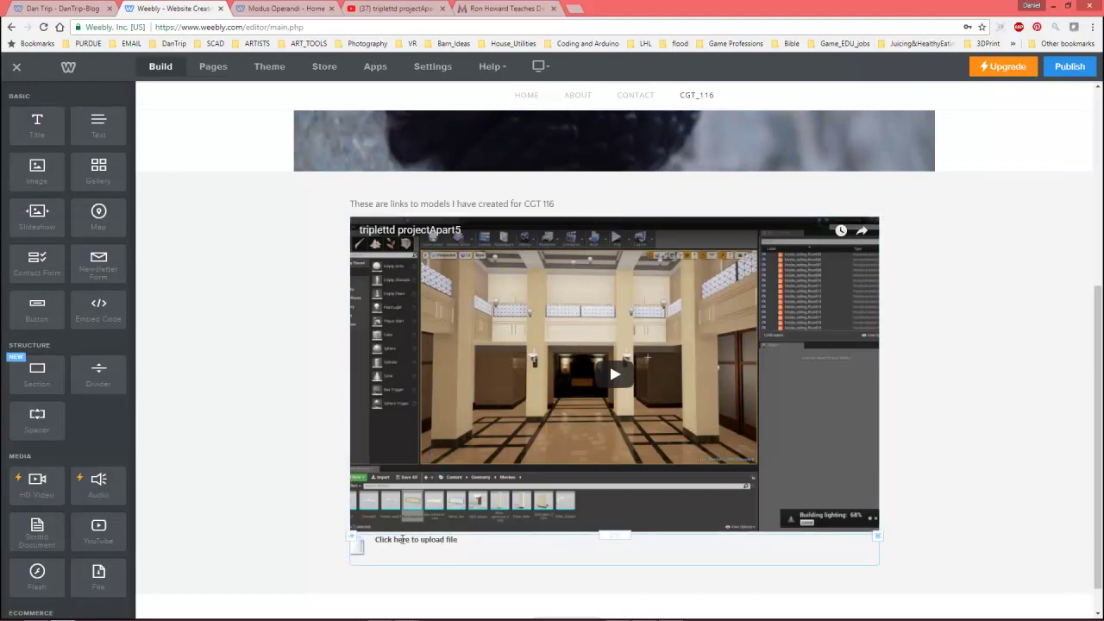
{"action": "left_click", "coordinate": [403, 539]}
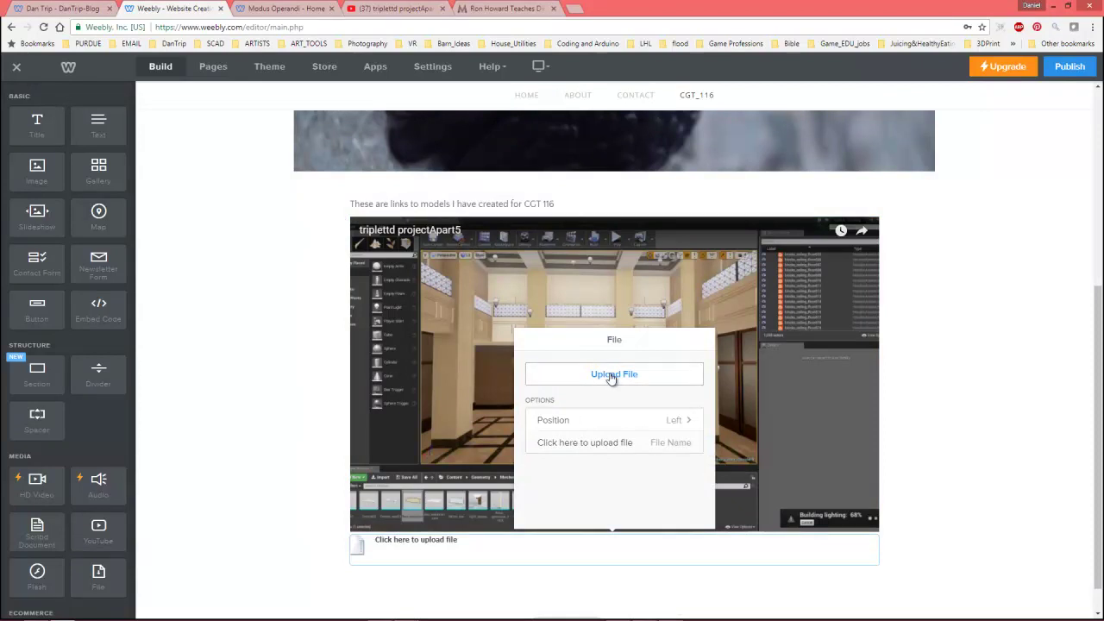
{"action": "left_click", "coordinate": [611, 377]}
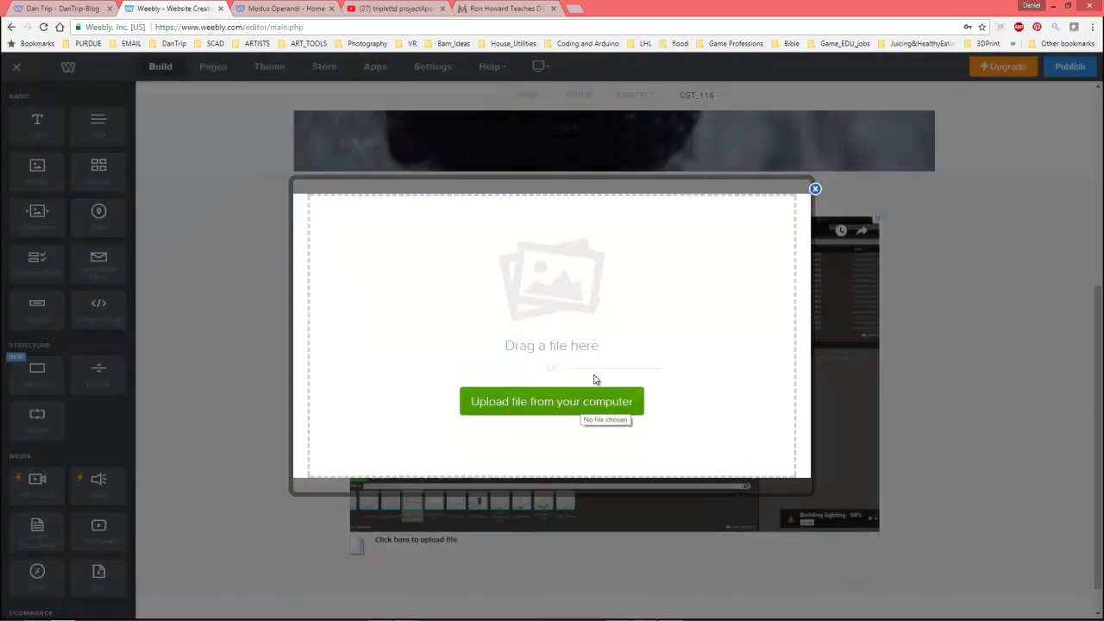
{"action": "left_click", "coordinate": [816, 188]}
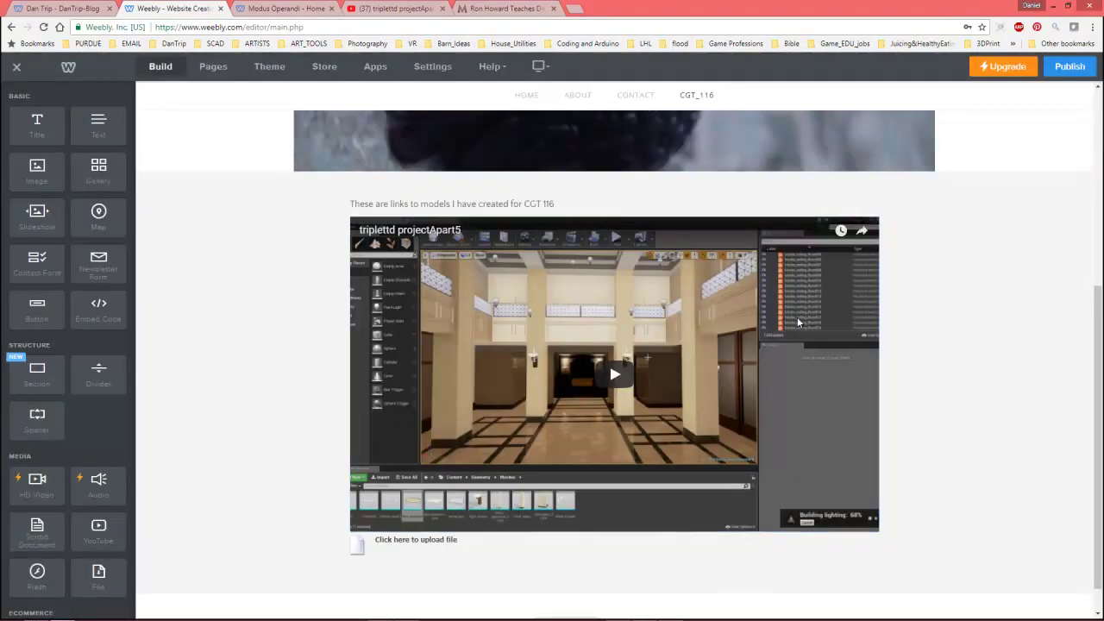
{"action": "left_click", "coordinate": [878, 537]}
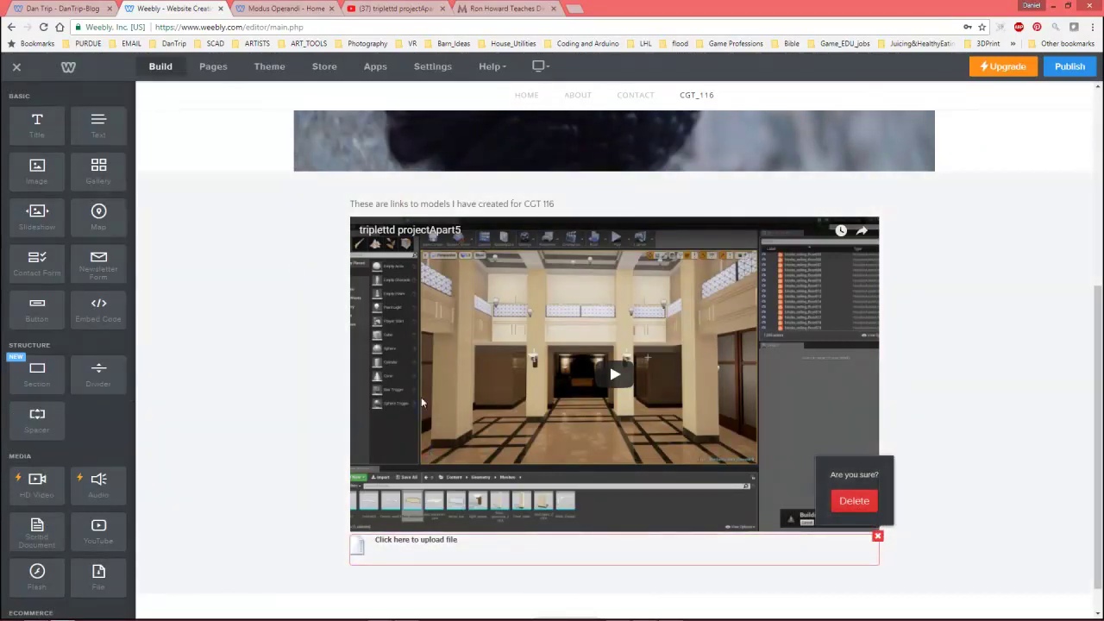
{"action": "left_click", "coordinate": [850, 501]}
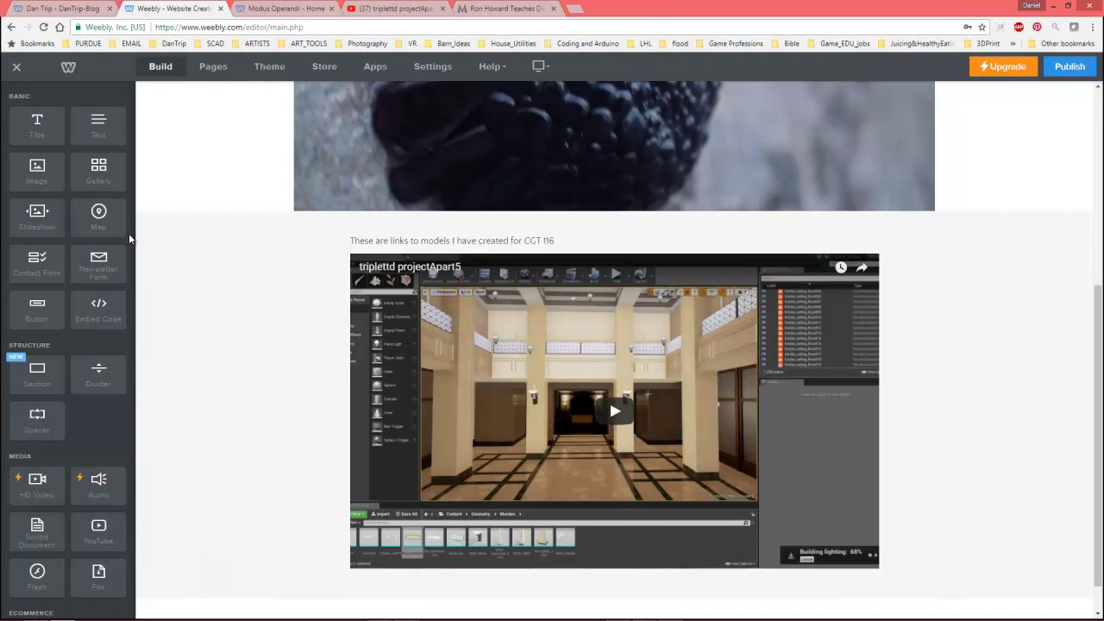
Add a Slideshow element below the embedded video using the Thumbnails on Top style
{"action": "left_click_drag", "start_coordinate": [37, 216], "coordinate": [671, 569]}
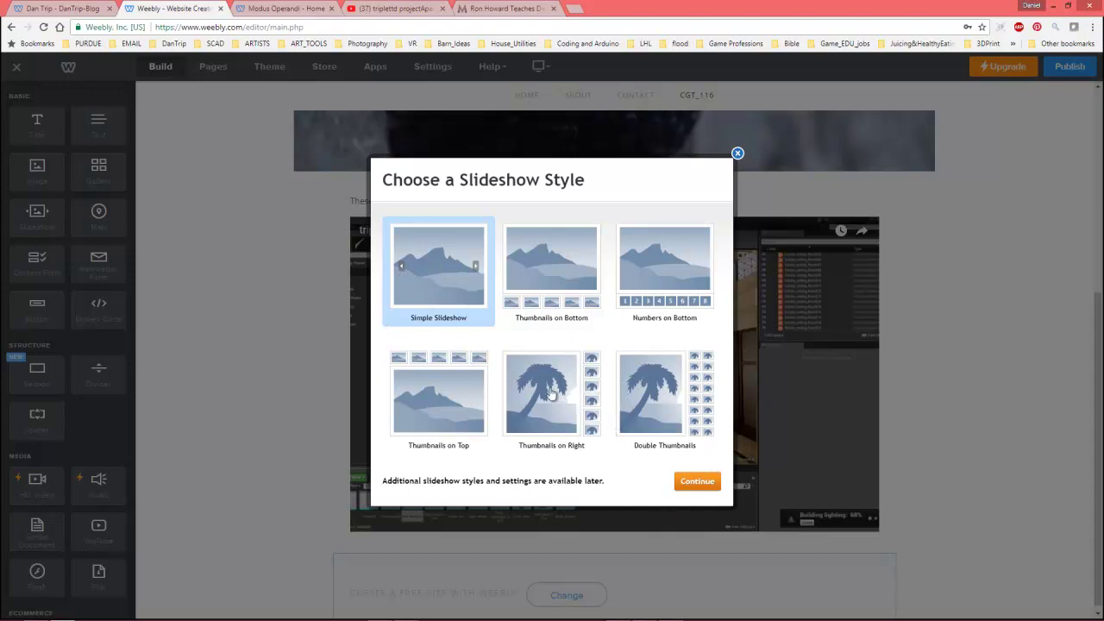
{"action": "left_click", "coordinate": [428, 399]}
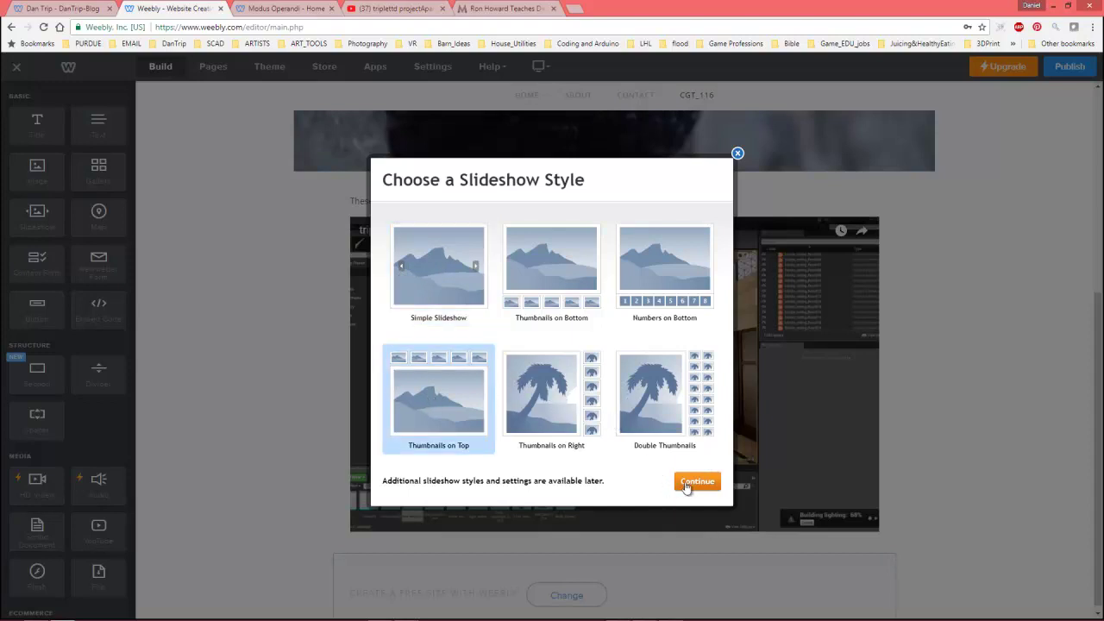
{"action": "left_click", "coordinate": [706, 483]}
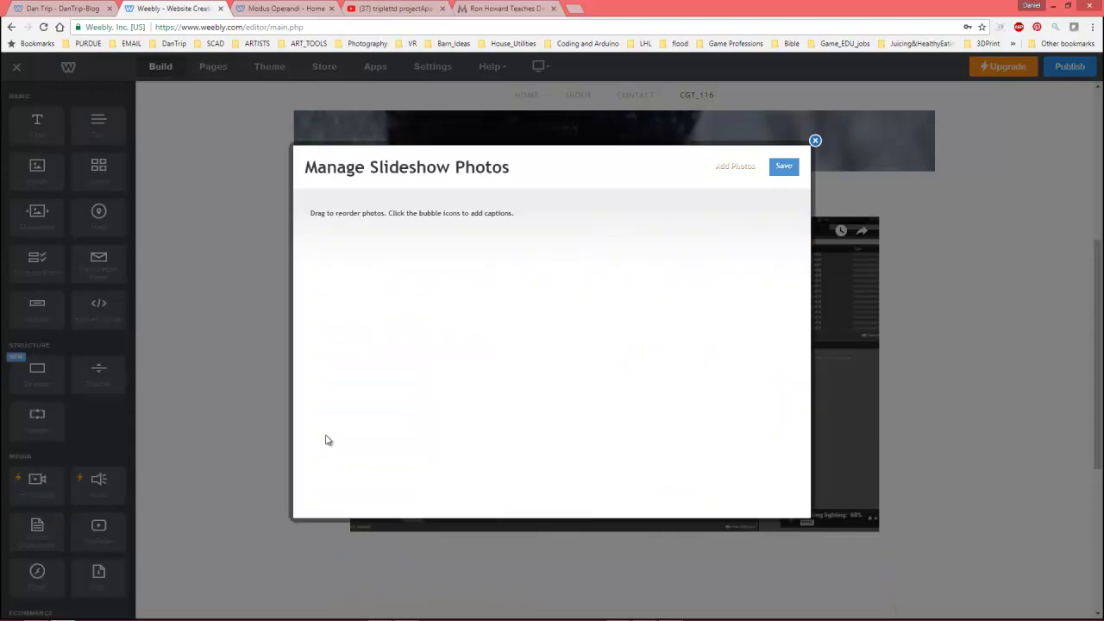
Start uploading slideshow photos from the computer and open the Hawaii_2015-16 folder under Photography on Local Disk (D:)
{"action": "left_click", "coordinate": [518, 416]}
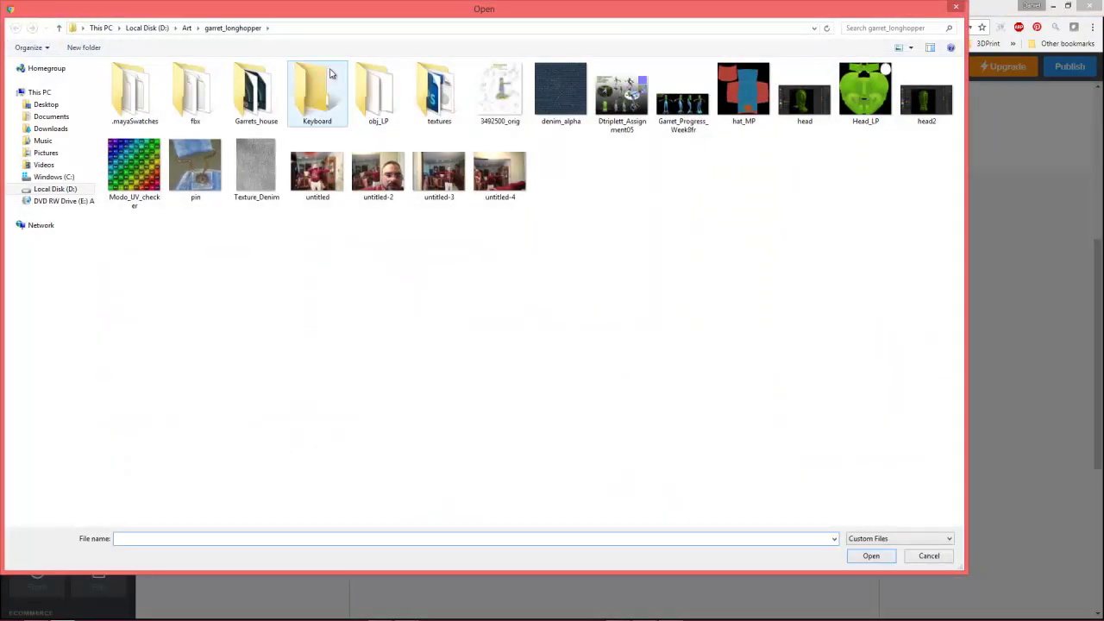
{"action": "left_click", "coordinate": [188, 28]}
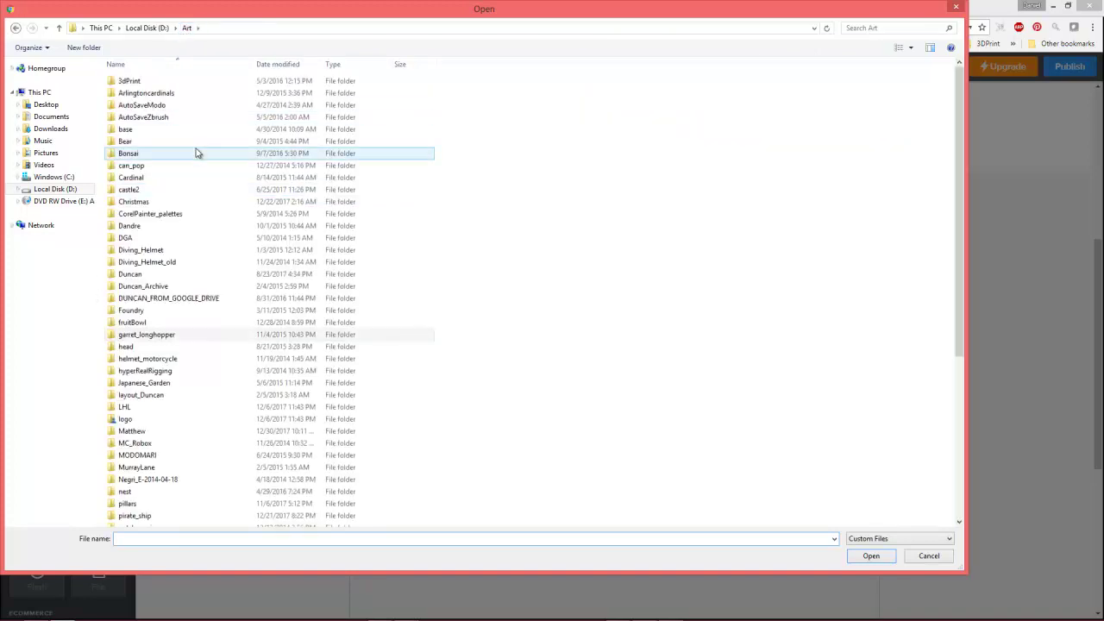
{"action": "left_click", "coordinate": [146, 28]}
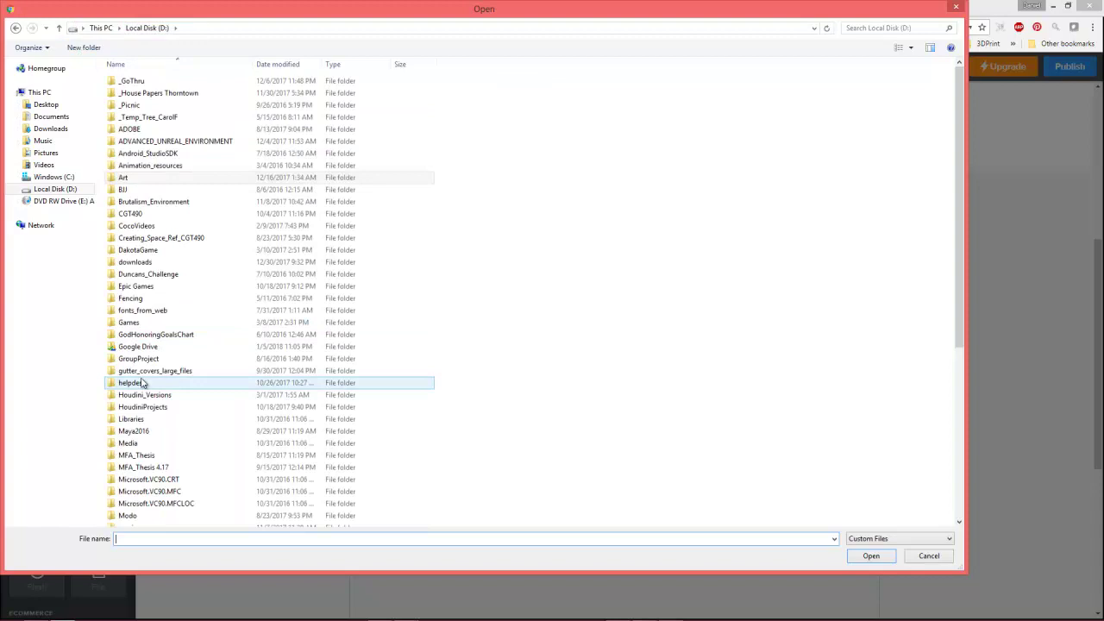
{"action": "left_click", "coordinate": [164, 445]}
{"action": "scroll", "coordinate": [164, 445], "scroll_direction": "down", "scroll_amount": 4}
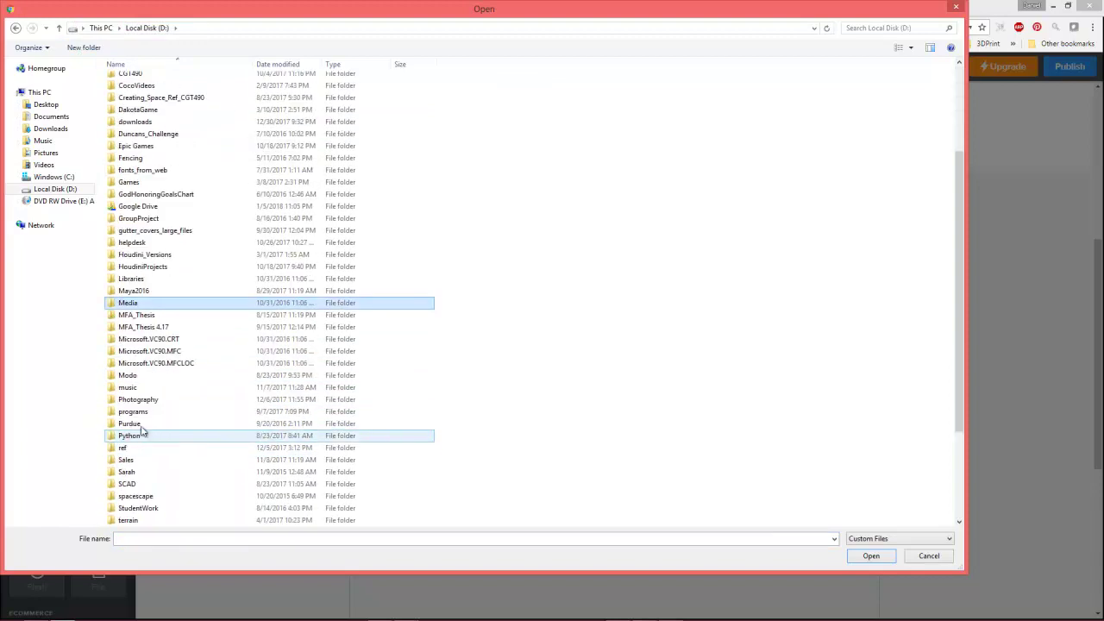
{"action": "double_click", "coordinate": [145, 400]}
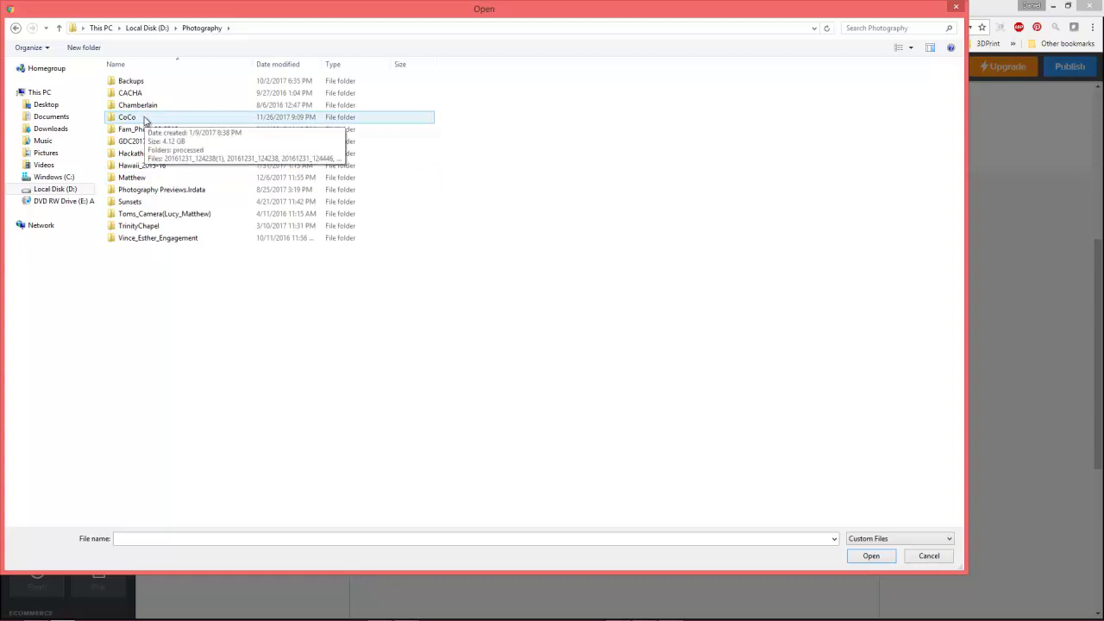
{"action": "left_click", "coordinate": [144, 167]}
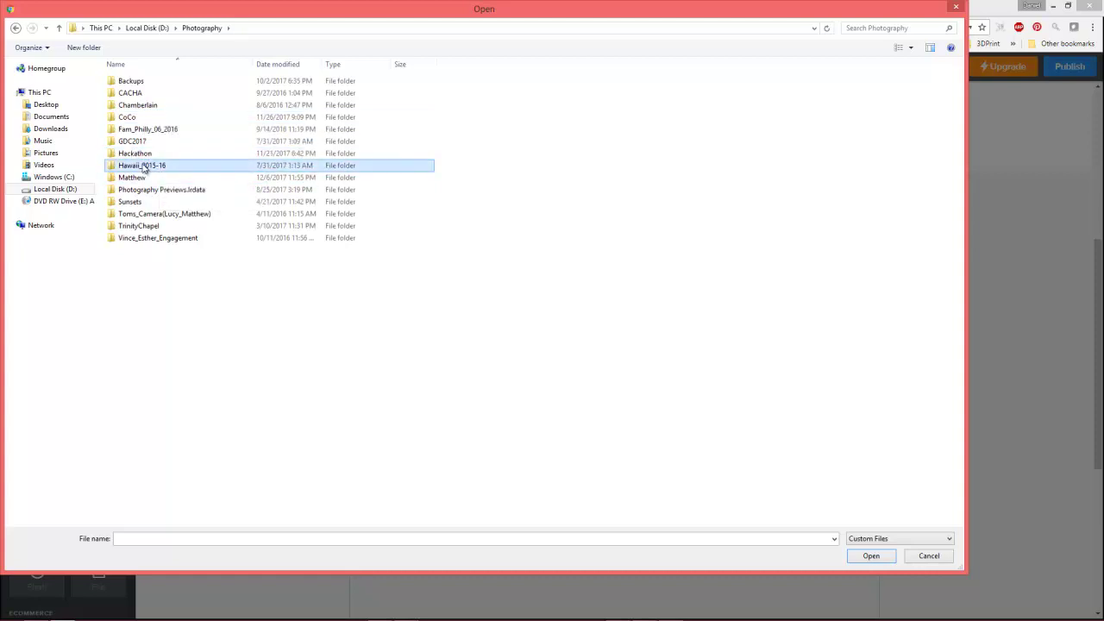
{"action": "double_click", "coordinate": [144, 167]}
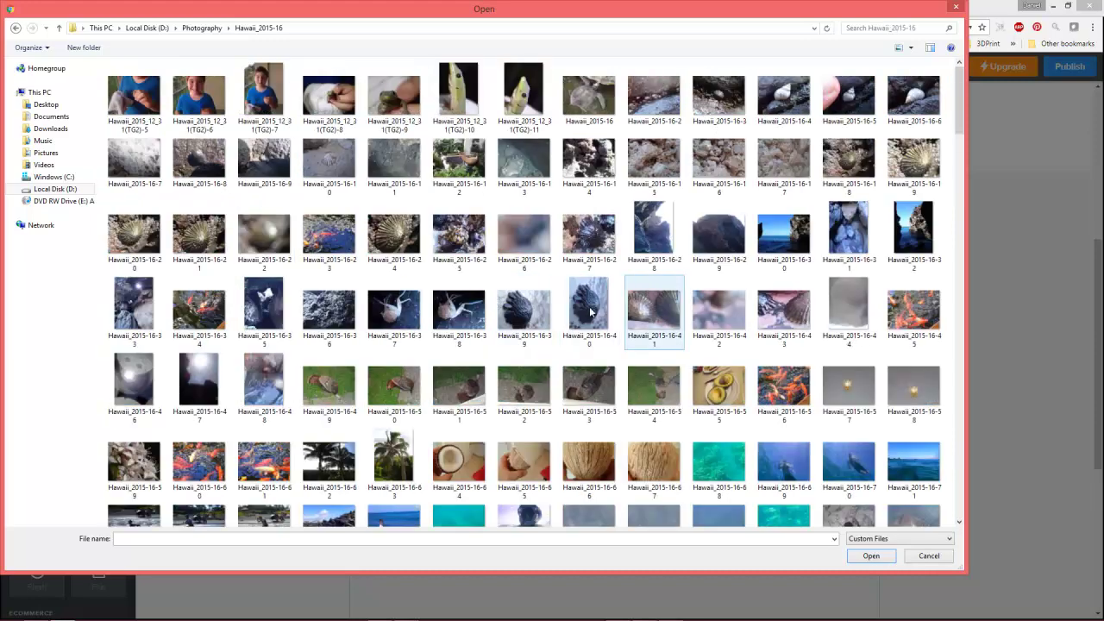
Select the photos Hawaii_2015-16-227, -241, -255, -277 and -312 together and upload them to the slideshow
{"action": "scroll", "coordinate": [591, 312], "scroll_direction": "down", "scroll_amount": 7}
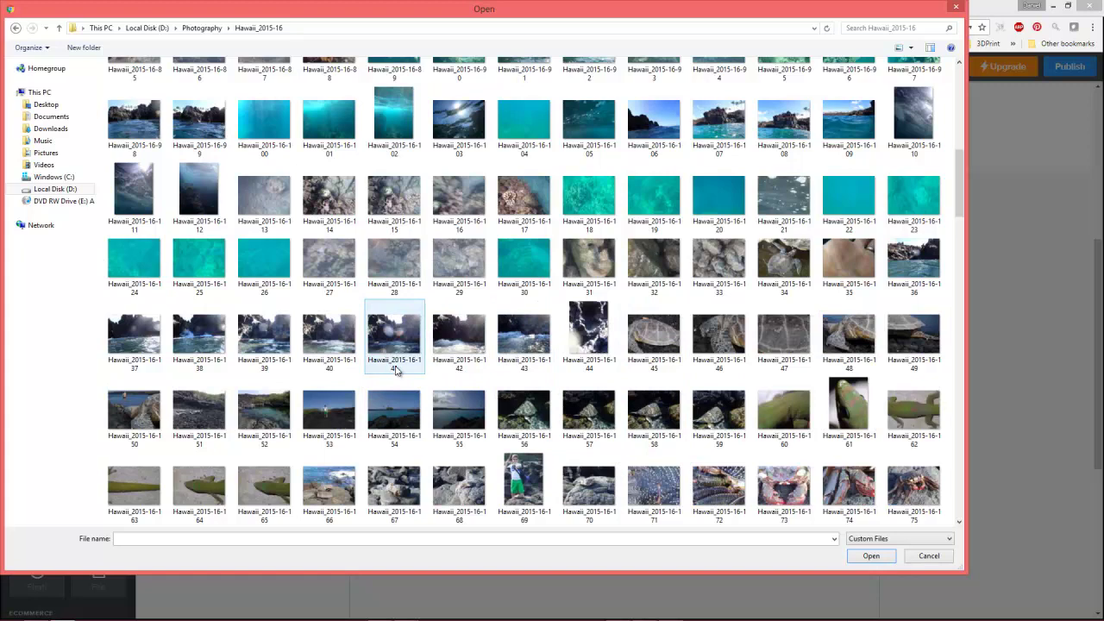
{"action": "scroll", "coordinate": [398, 368], "scroll_direction": "down", "scroll_amount": 6}
{"action": "scroll", "coordinate": [399, 368], "scroll_direction": "down", "scroll_amount": 5}
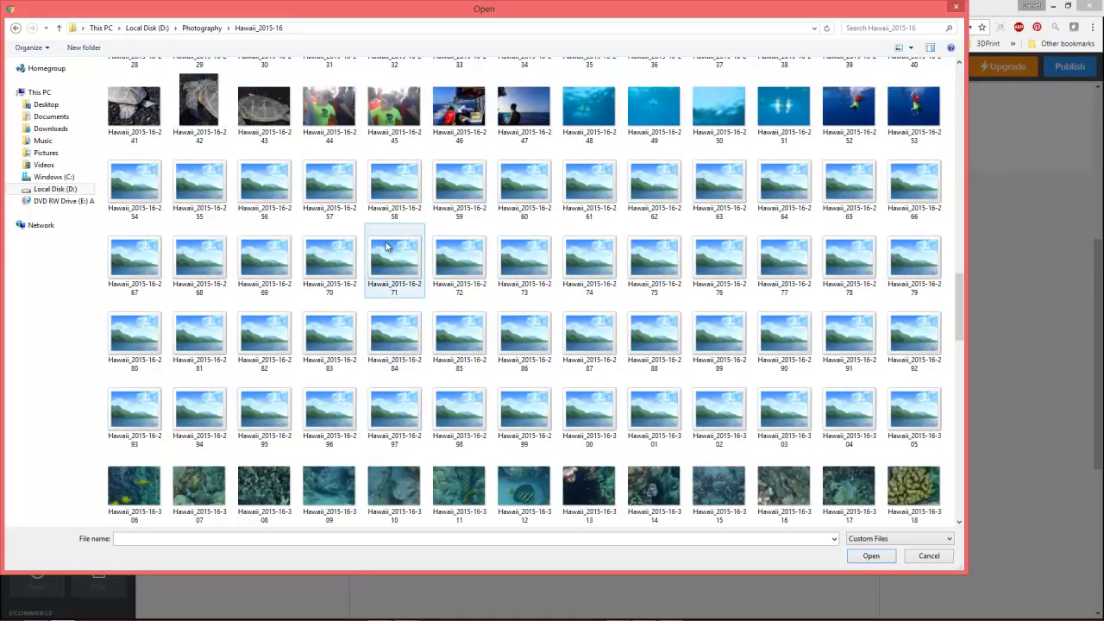
{"action": "scroll", "coordinate": [377, 328], "scroll_direction": "up", "scroll_amount": 3}
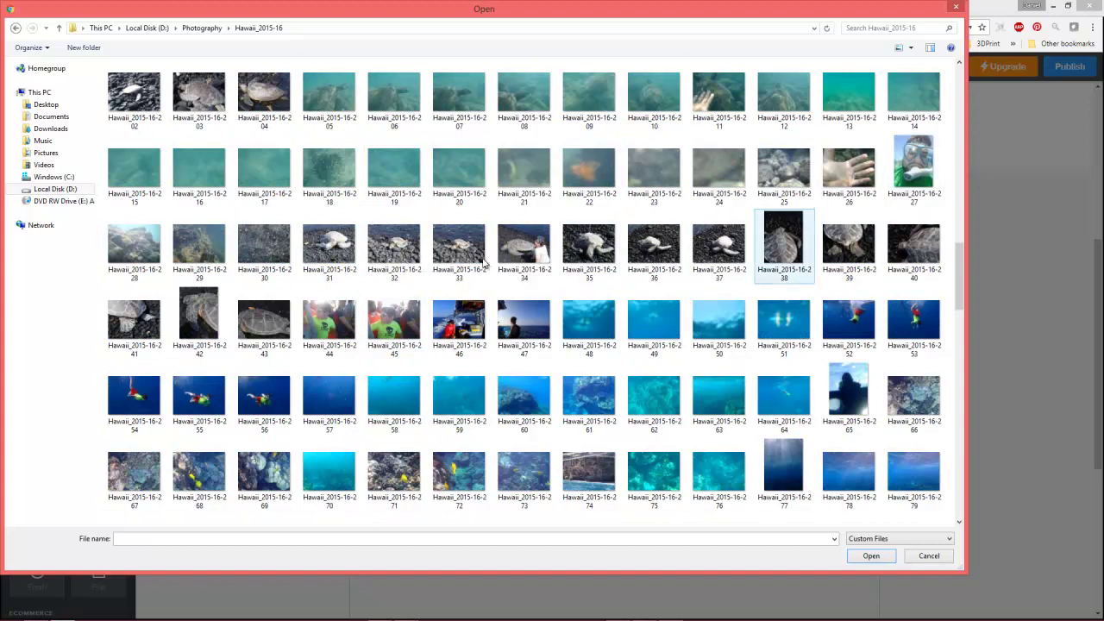
{"action": "left_click", "coordinate": [923, 165]}
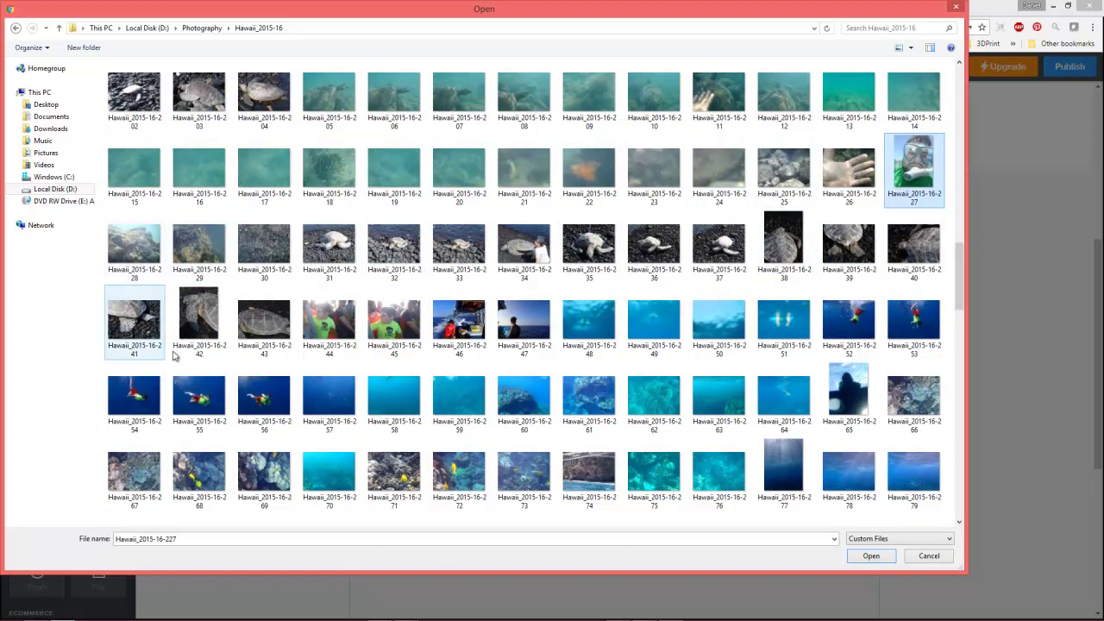
{"action": "left_click", "coordinate": [136, 326], "text": "ctrl"}
{"action": "left_click", "coordinate": [134, 397], "text": "ctrl"}
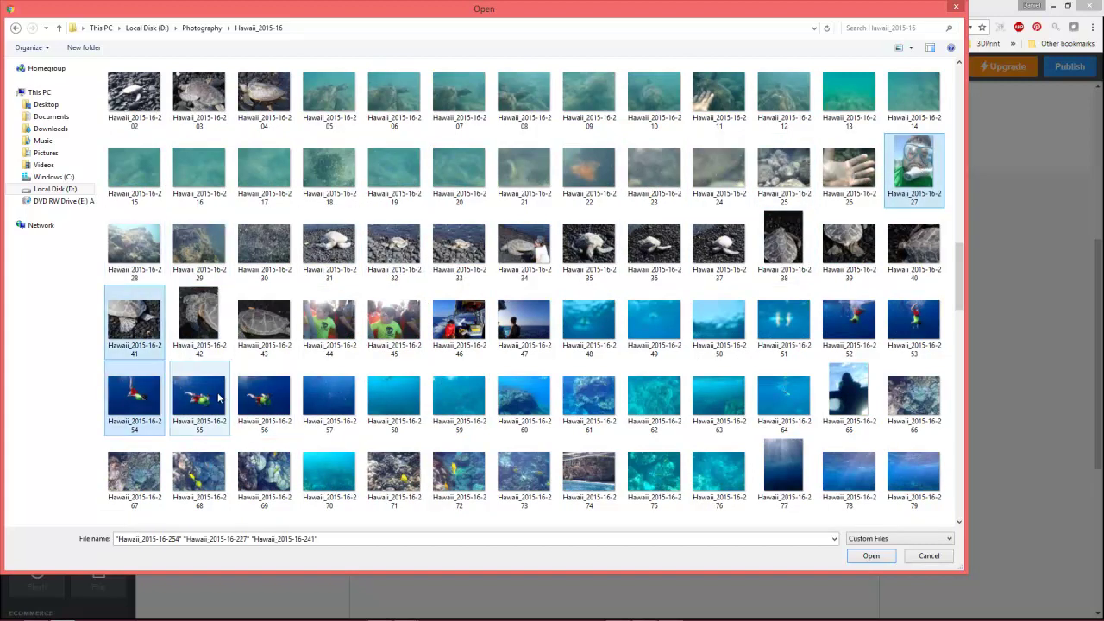
{"action": "left_click", "coordinate": [199, 397], "text": "ctrl"}
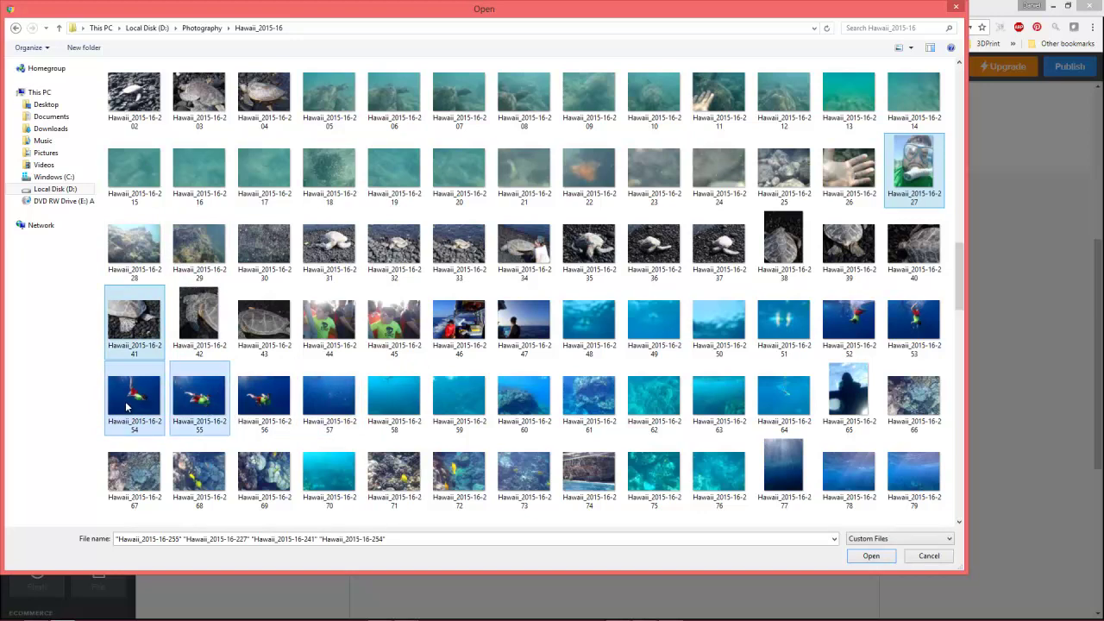
{"action": "left_click", "coordinate": [134, 397], "text": "ctrl"}
{"action": "scroll", "coordinate": [397, 397], "scroll_direction": "down", "scroll_amount": 5}
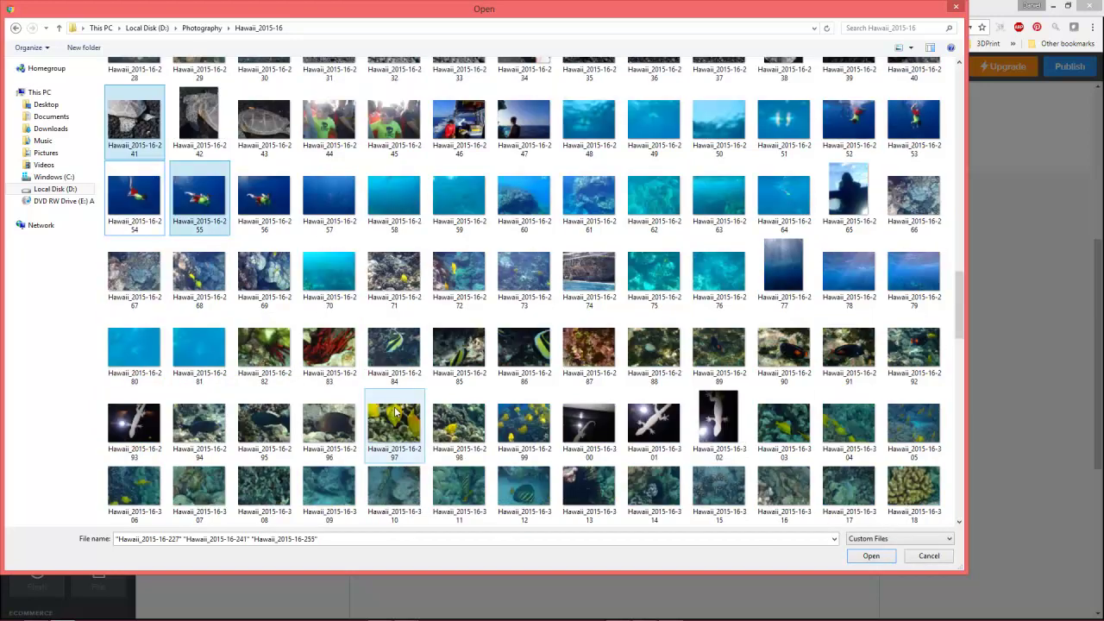
{"action": "scroll", "coordinate": [759, 215], "scroll_direction": "up", "scroll_amount": 3}
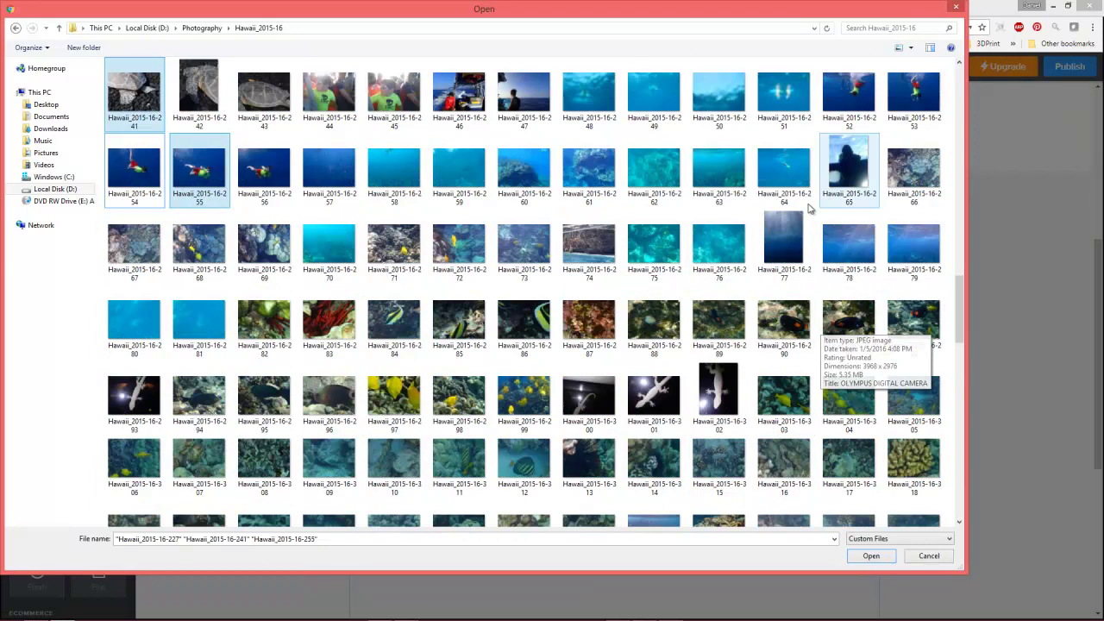
{"action": "left_click", "coordinate": [784, 234], "text": "ctrl"}
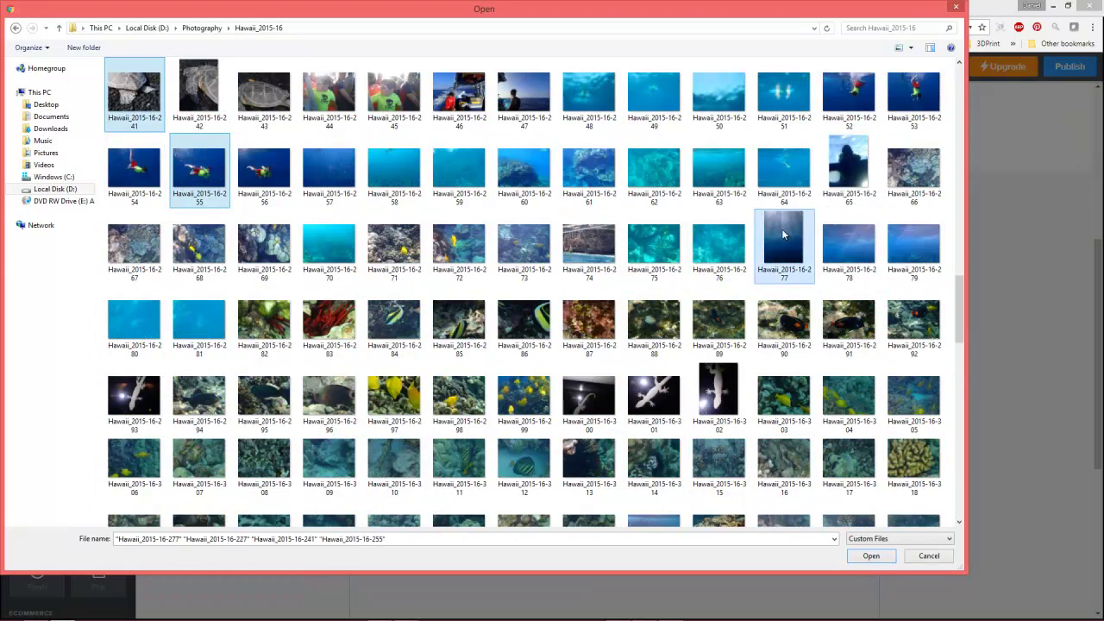
{"action": "left_click", "coordinate": [535, 467], "text": "ctrl"}
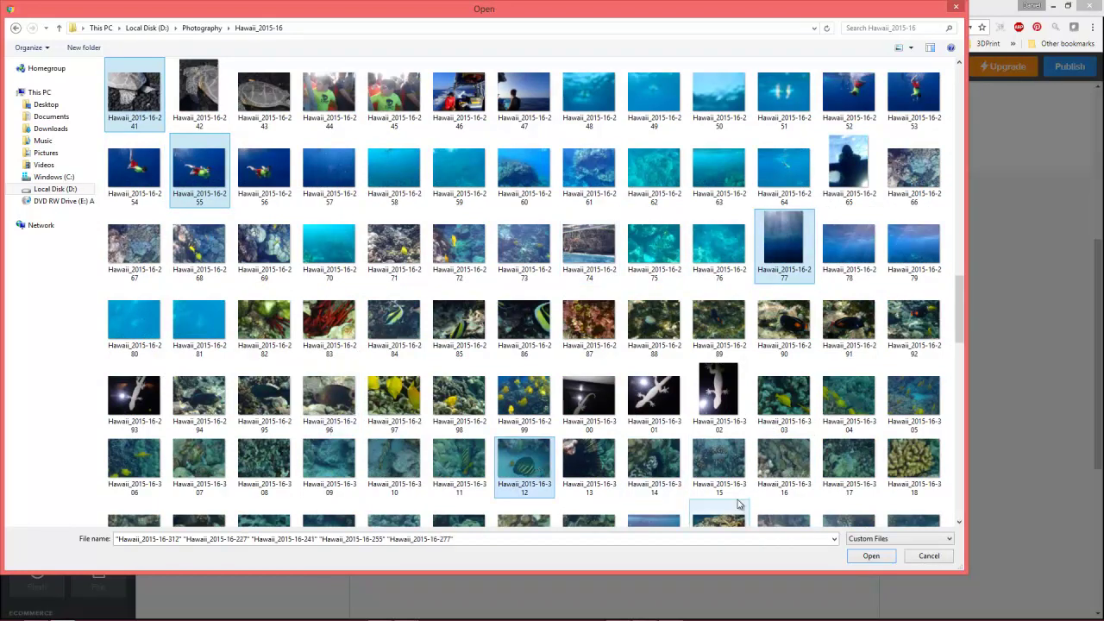
{"action": "left_click", "coordinate": [871, 556]}
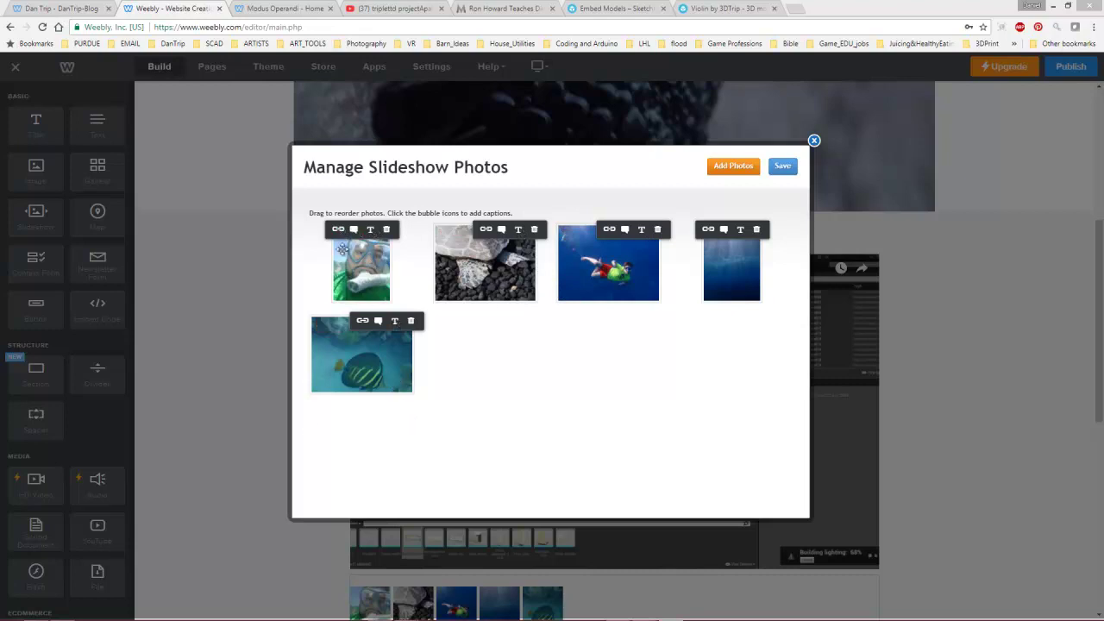
Reorder the slideshow photos to striped fish, turtle, snorkeler close-up, red-shirted diver and blue water, and save the slideshow
{"action": "left_click_drag", "start_coordinate": [362, 270], "coordinate": [374, 367]}
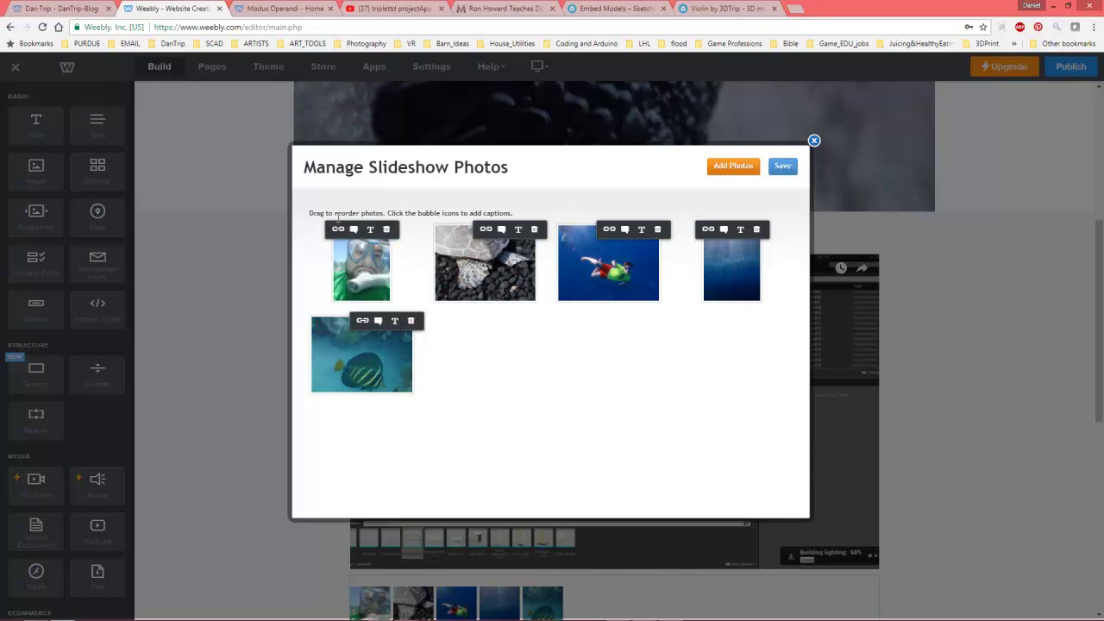
{"action": "left_click_drag", "start_coordinate": [357, 246], "coordinate": [487, 258]}
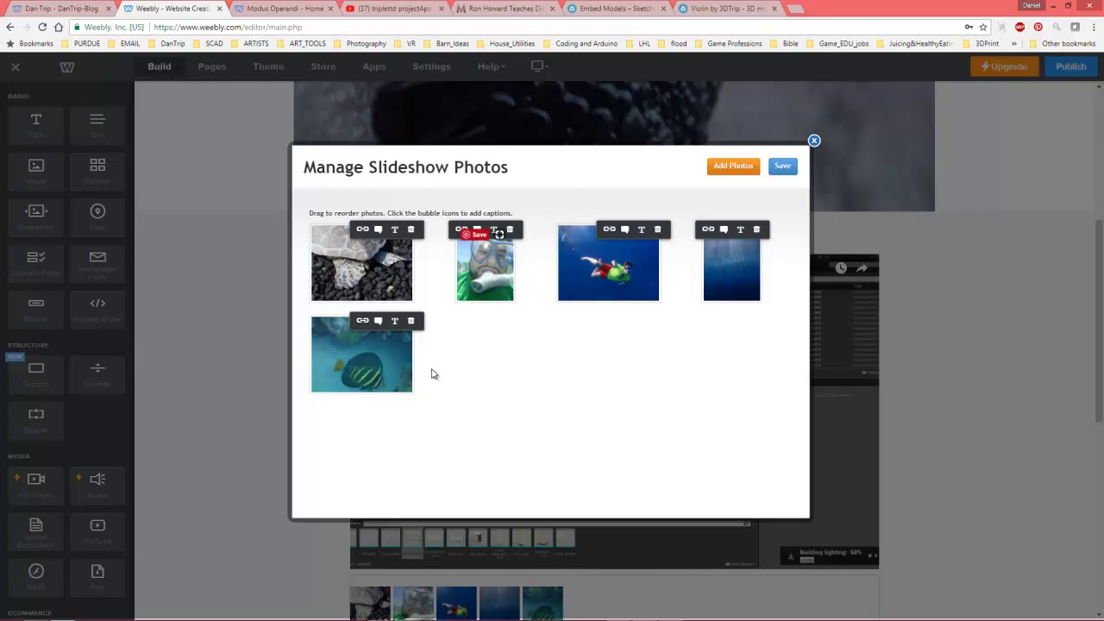
{"action": "left_click_drag", "start_coordinate": [393, 371], "coordinate": [382, 274]}
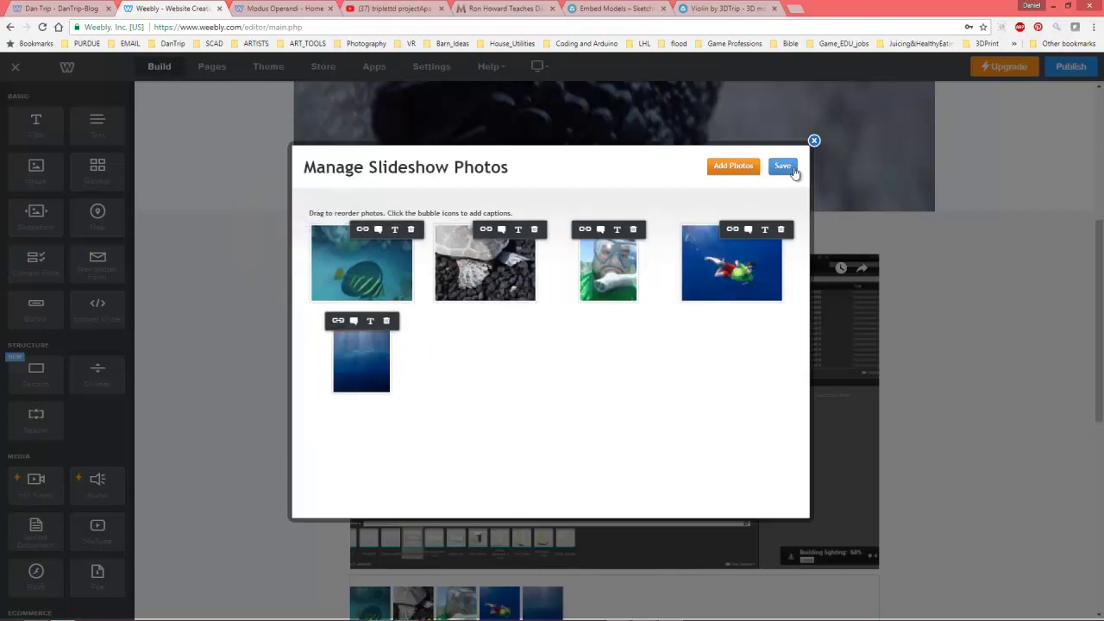
{"action": "left_click", "coordinate": [782, 167]}
Display the turtle photo in the slideshow, publish the website and dismiss the confirmation
{"action": "scroll", "coordinate": [867, 466], "scroll_direction": "down", "scroll_amount": 3}
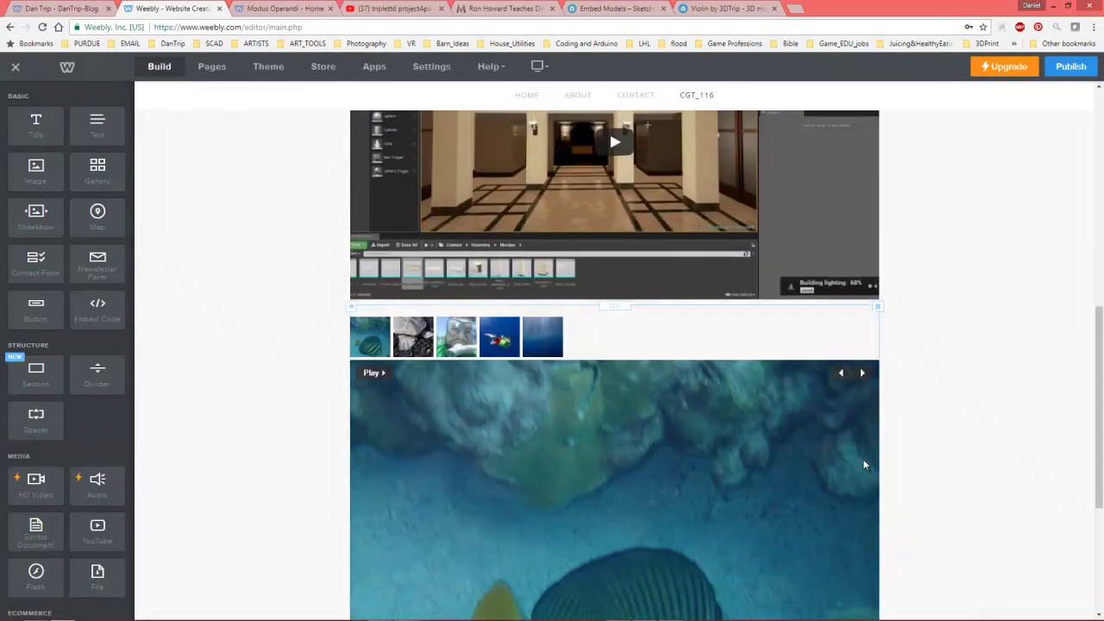
{"action": "scroll", "coordinate": [866, 465], "scroll_direction": "down", "scroll_amount": 2}
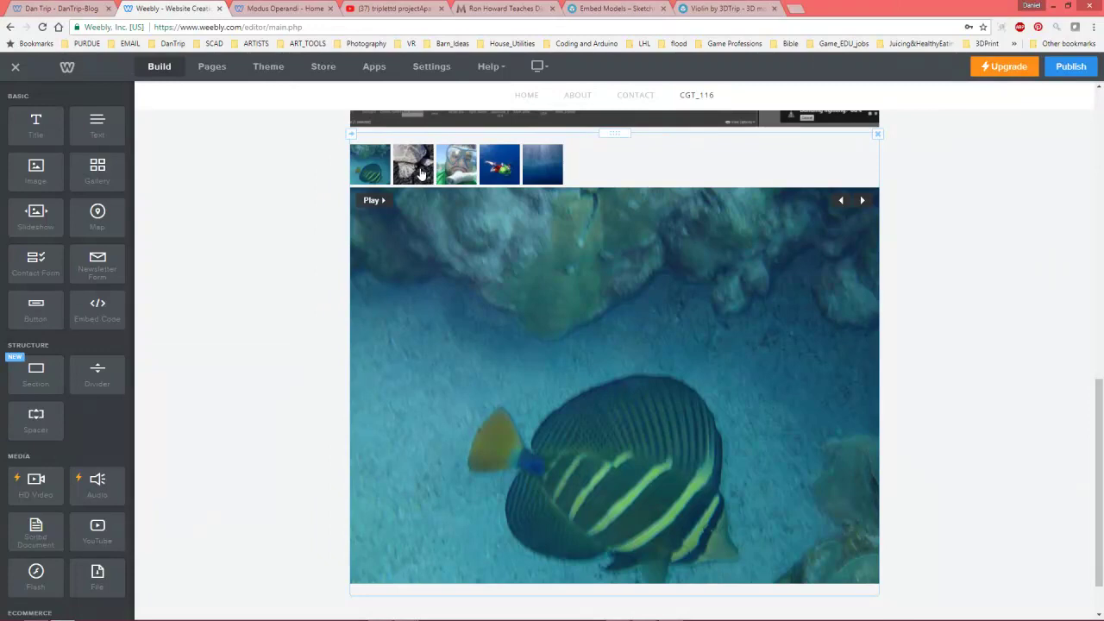
{"action": "left_click", "coordinate": [420, 173]}
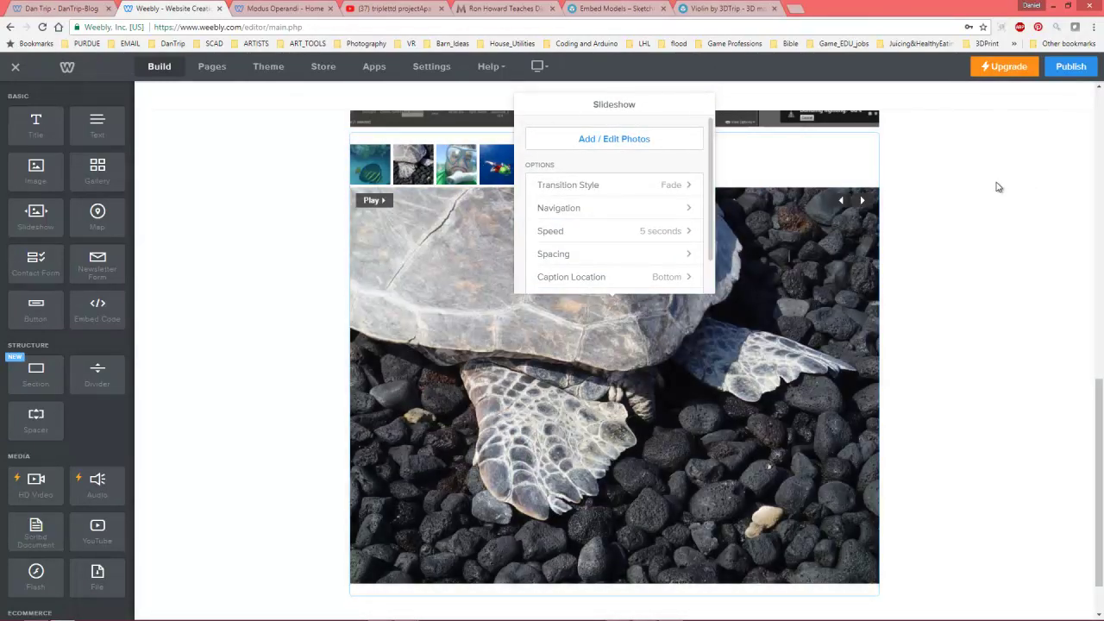
{"action": "left_click", "coordinate": [946, 181]}
{"action": "left_click", "coordinate": [1071, 66]}
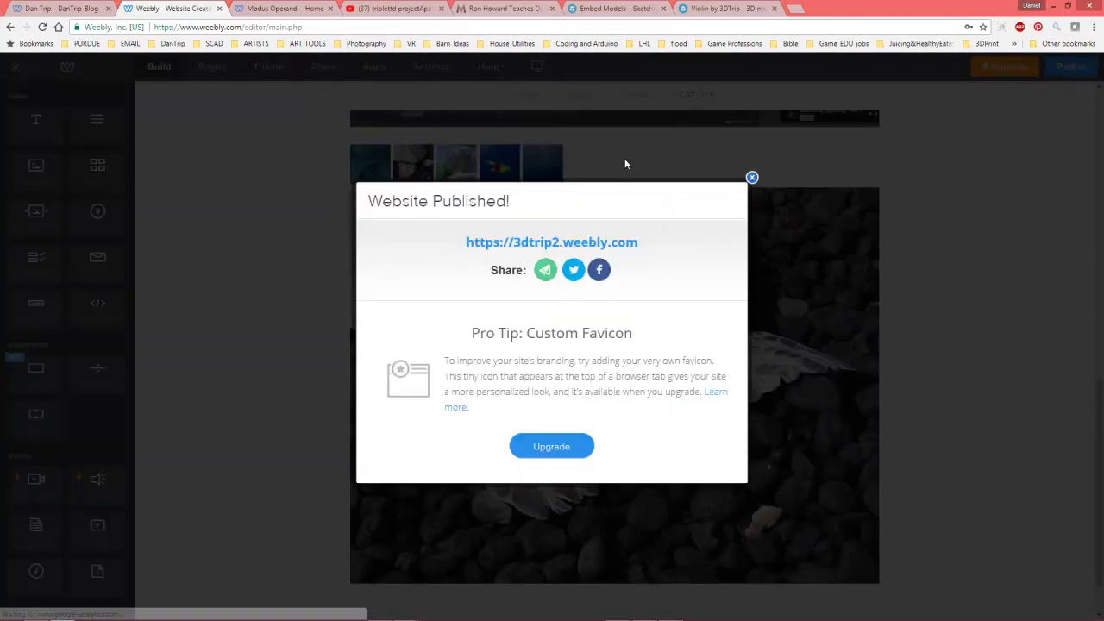
{"action": "left_click", "coordinate": [753, 178]}
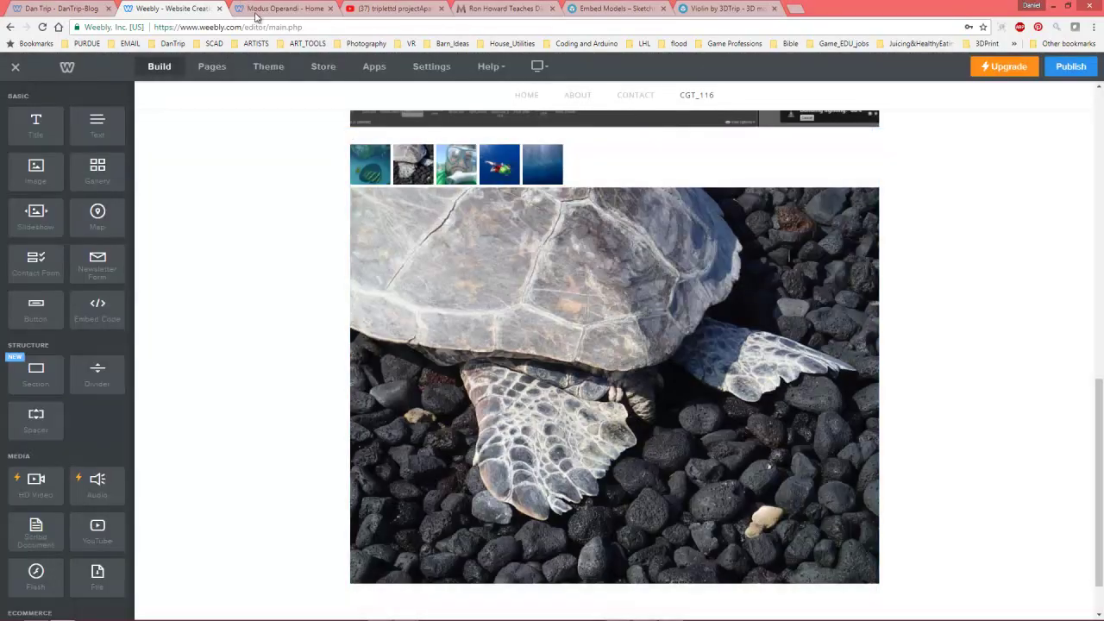
Switch to the published site, open its CGT_116 page and examine the embedded video and slideshow
{"action": "left_click", "coordinate": [263, 11]}
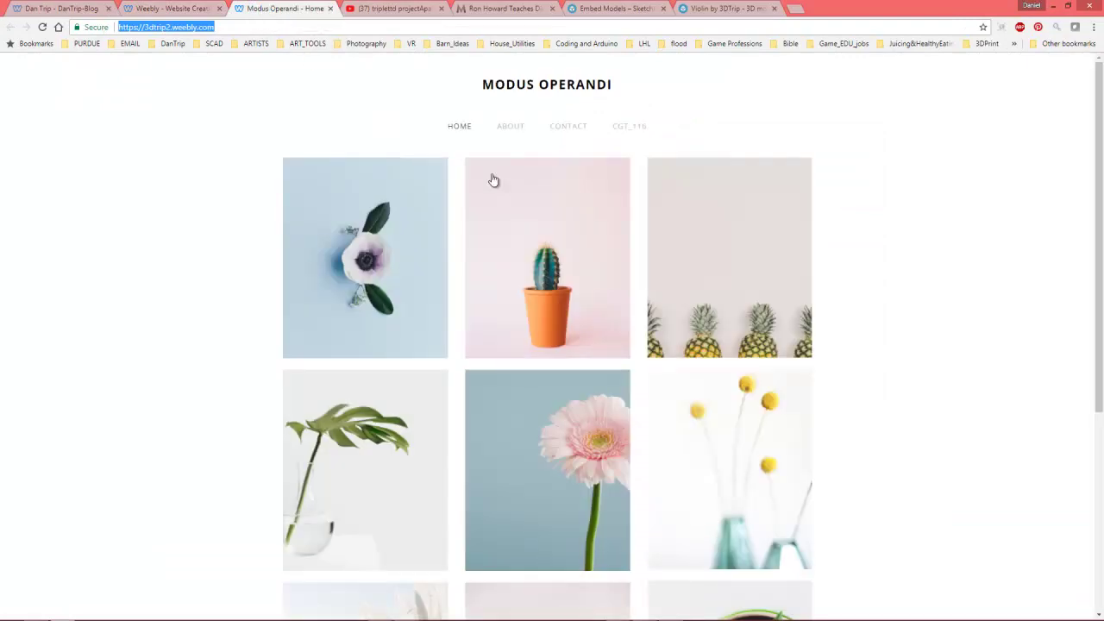
{"action": "left_click", "coordinate": [632, 127]}
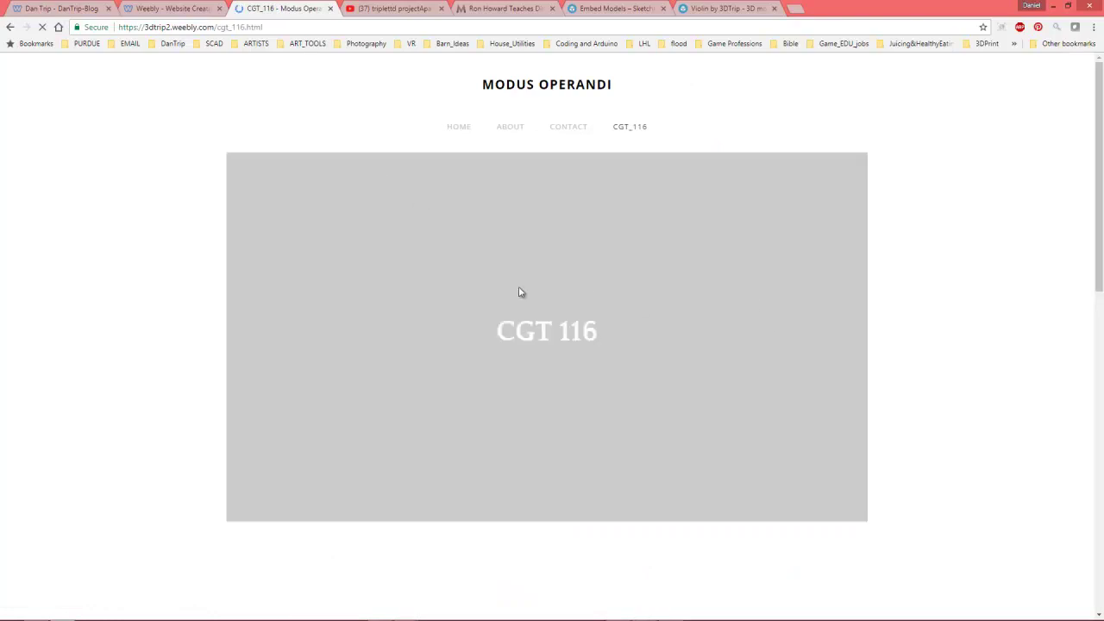
{"action": "scroll", "coordinate": [493, 287], "scroll_direction": "down", "scroll_amount": 2}
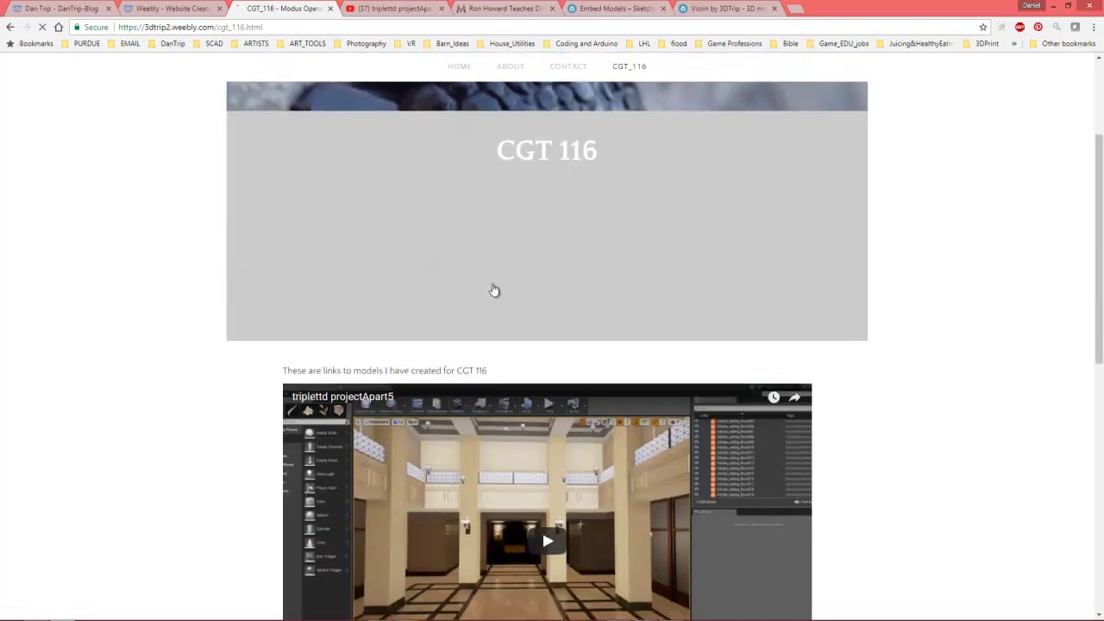
{"action": "scroll", "coordinate": [495, 290], "scroll_direction": "down", "scroll_amount": 5}
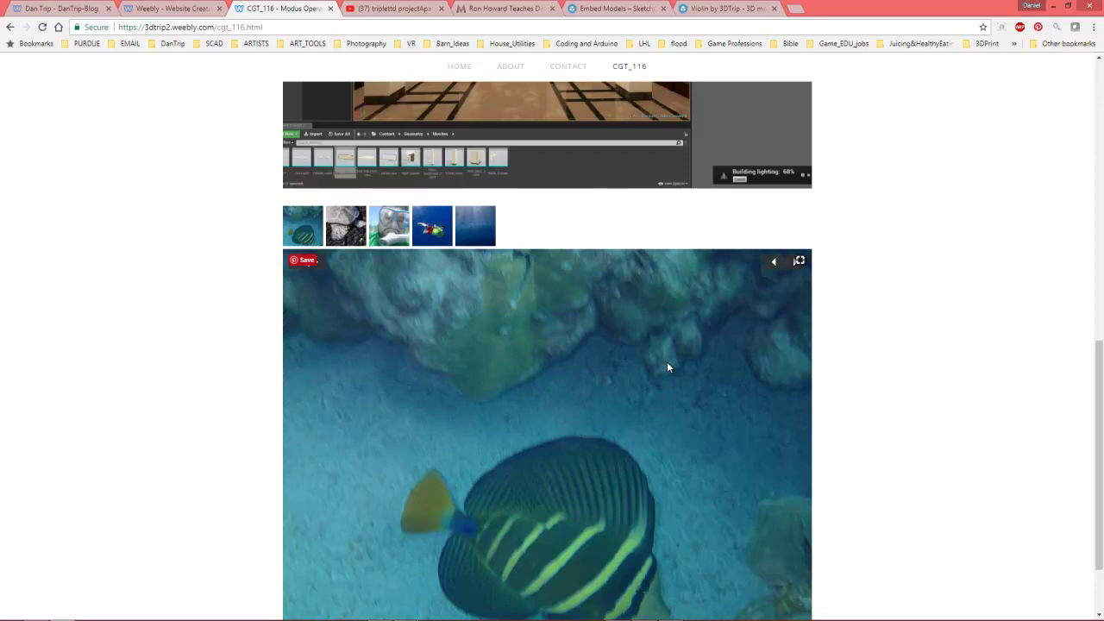
{"action": "scroll", "coordinate": [667, 362], "scroll_direction": "up", "scroll_amount": 3}
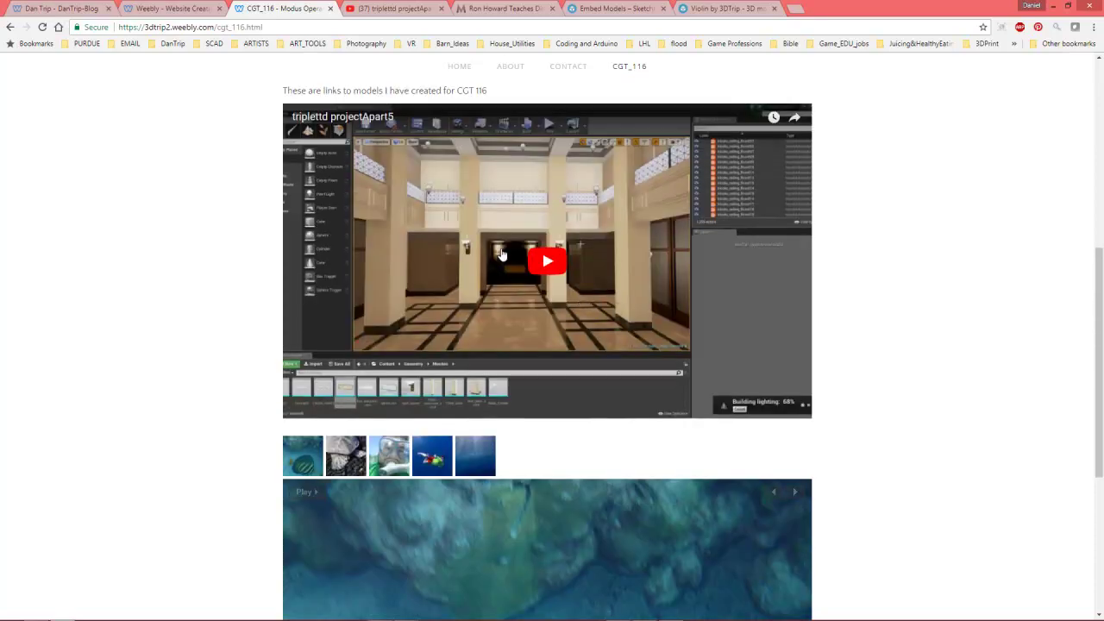
{"action": "scroll", "coordinate": [470, 250], "scroll_direction": "up", "scroll_amount": 3}
Back in the Weebly editor, add a Spacer between the video and the slideshow, with a Title element directly above the slideshow
{"action": "left_click", "coordinate": [161, 12]}
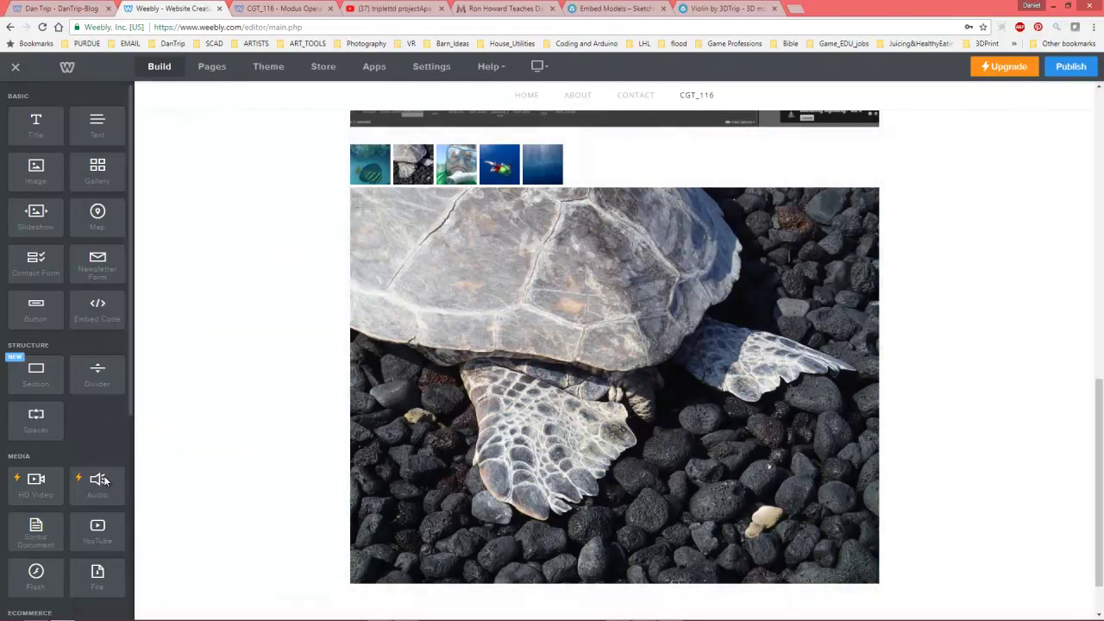
{"action": "scroll", "coordinate": [316, 318], "scroll_direction": "up", "scroll_amount": 3}
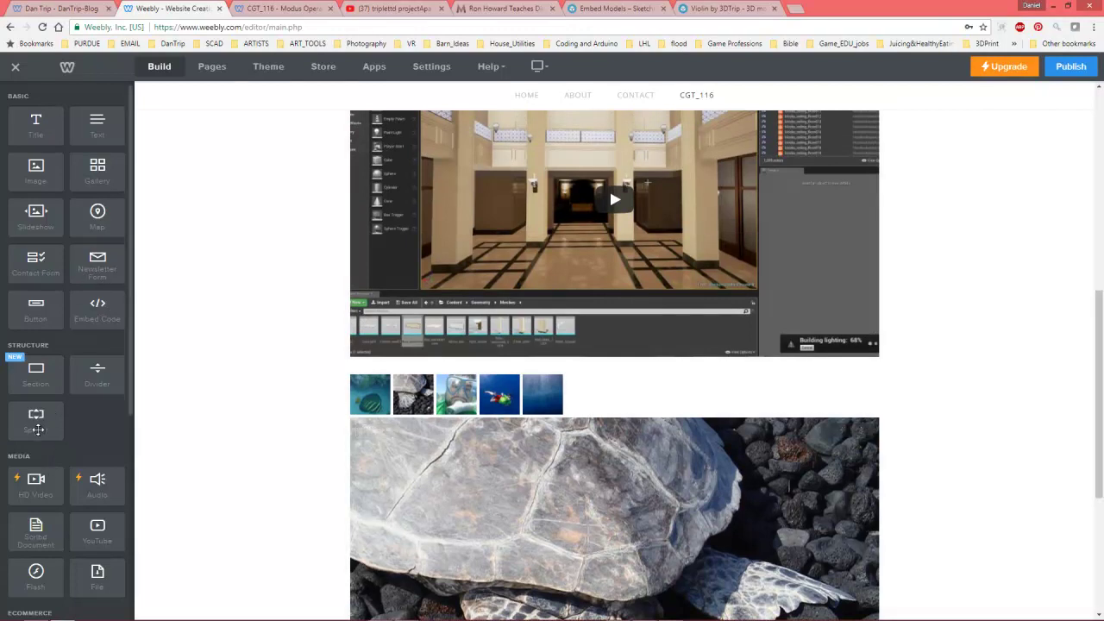
{"action": "left_click_drag", "start_coordinate": [37, 429], "coordinate": [560, 361]}
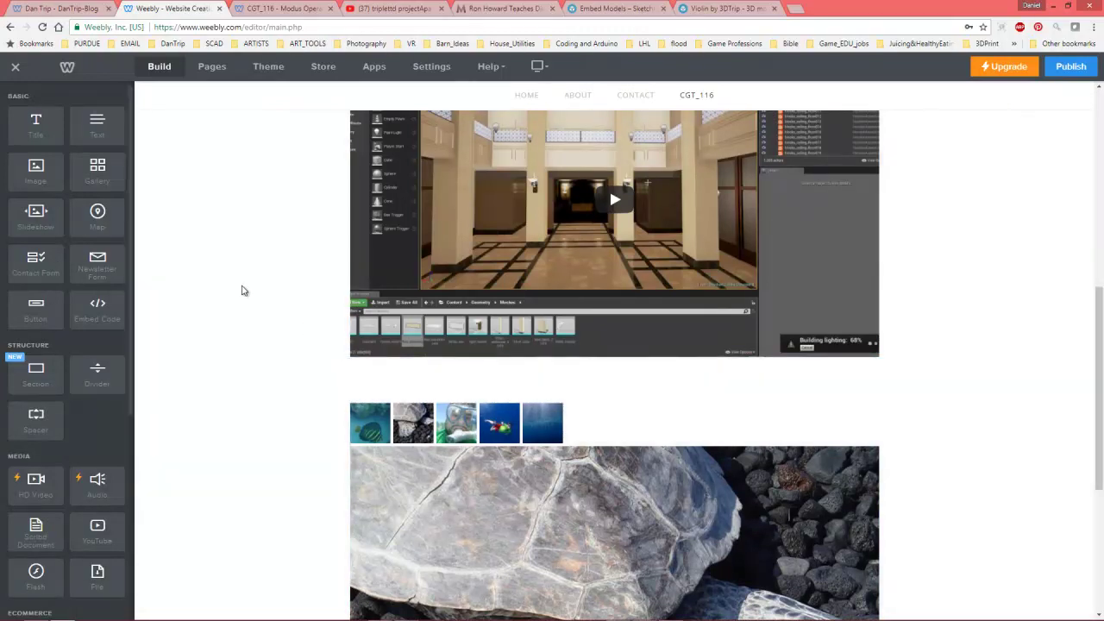
{"action": "left_click_drag", "start_coordinate": [35, 125], "coordinate": [495, 402]}
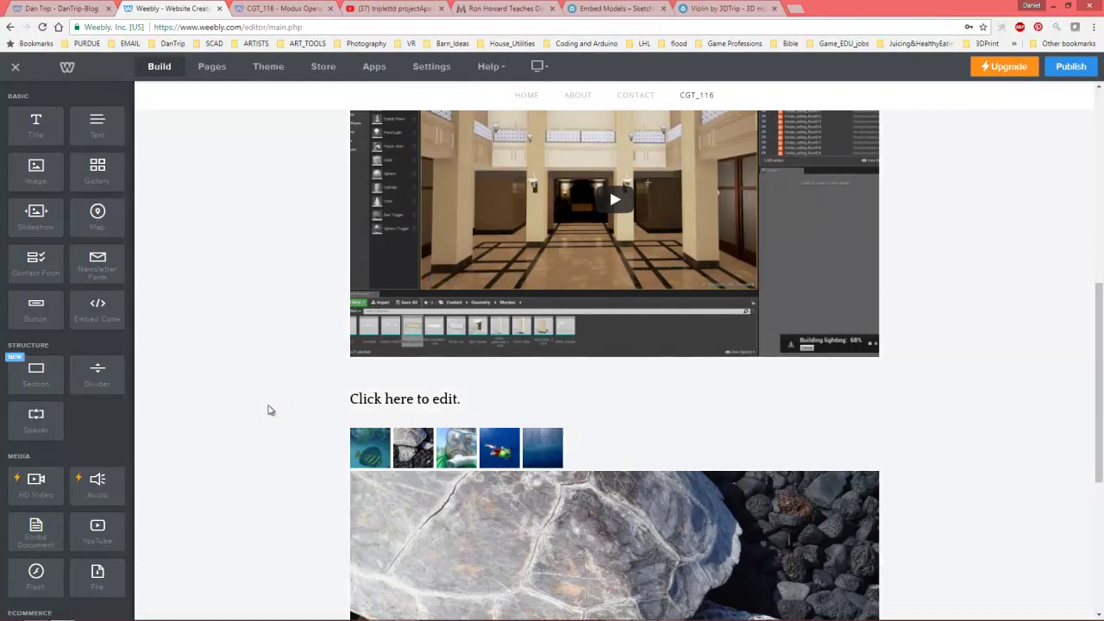
Switch to the Violin model page on Sketchfab and copy its embed viewer code
{"action": "scroll", "coordinate": [267, 409], "scroll_direction": "down", "scroll_amount": 3}
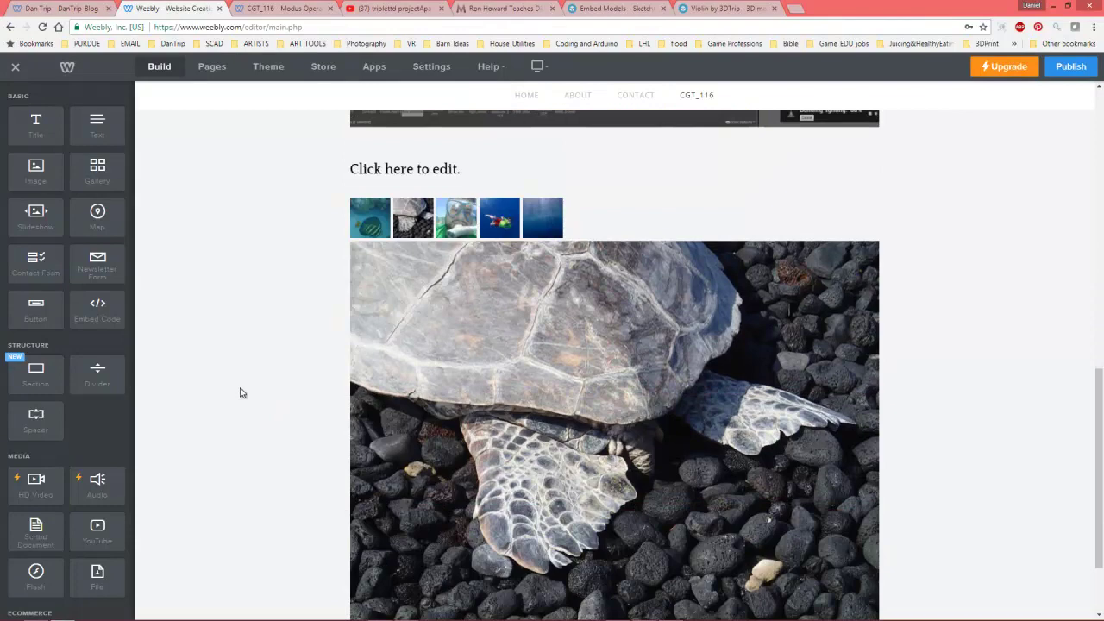
{"action": "scroll", "coordinate": [241, 356], "scroll_direction": "down", "scroll_amount": 2}
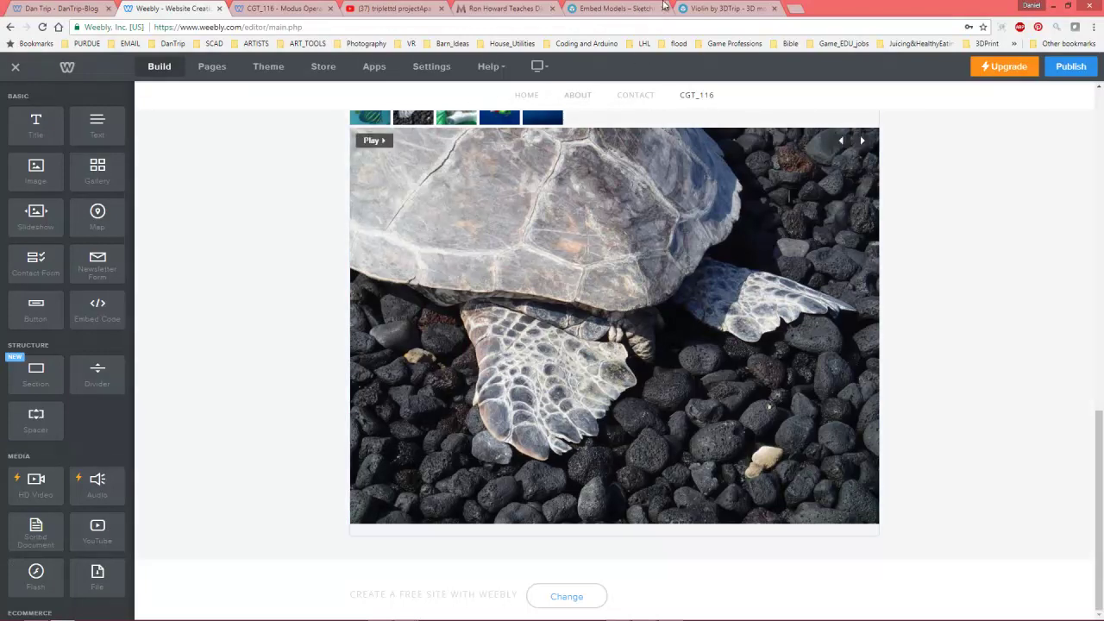
{"action": "left_click", "coordinate": [733, 8]}
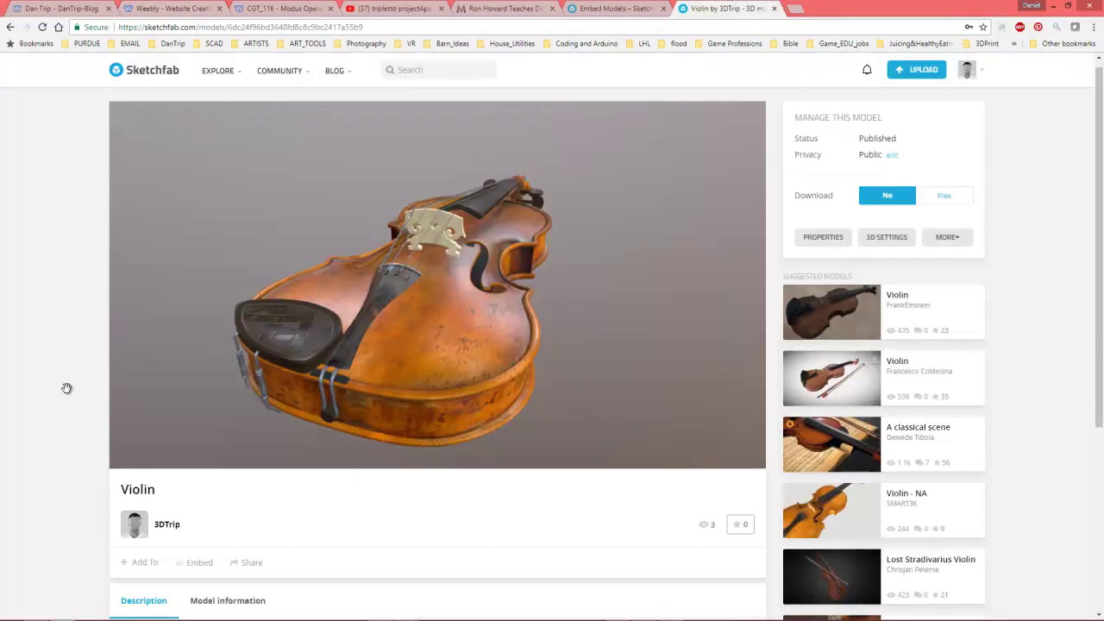
{"action": "left_click_drag", "start_coordinate": [492, 340], "coordinate": [516, 345]}
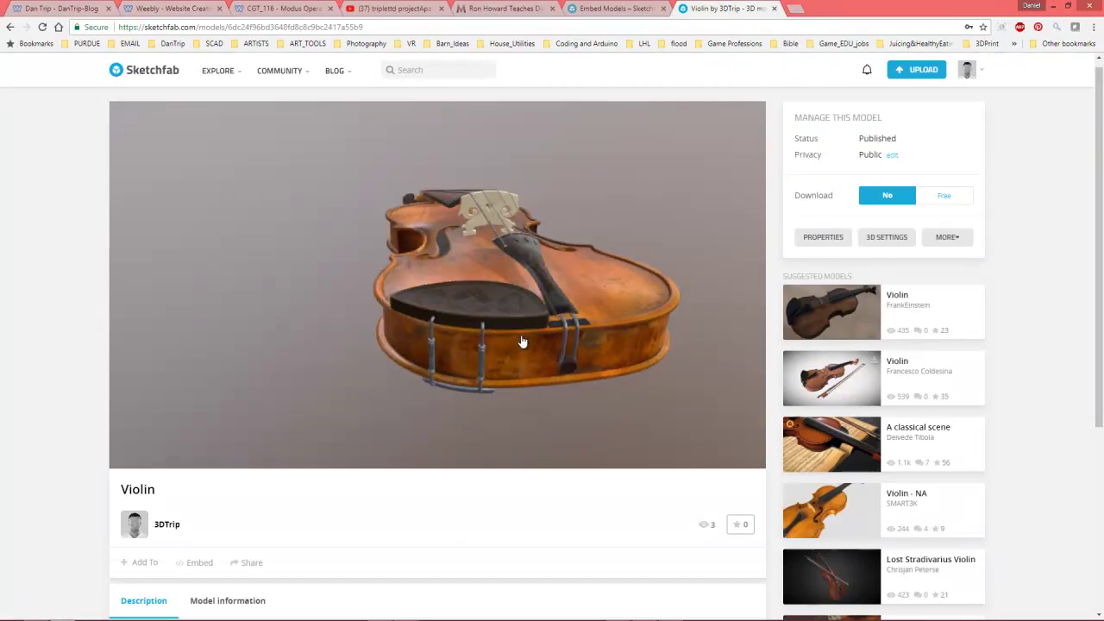
{"action": "scroll", "coordinate": [226, 406], "scroll_direction": "down", "scroll_amount": 2}
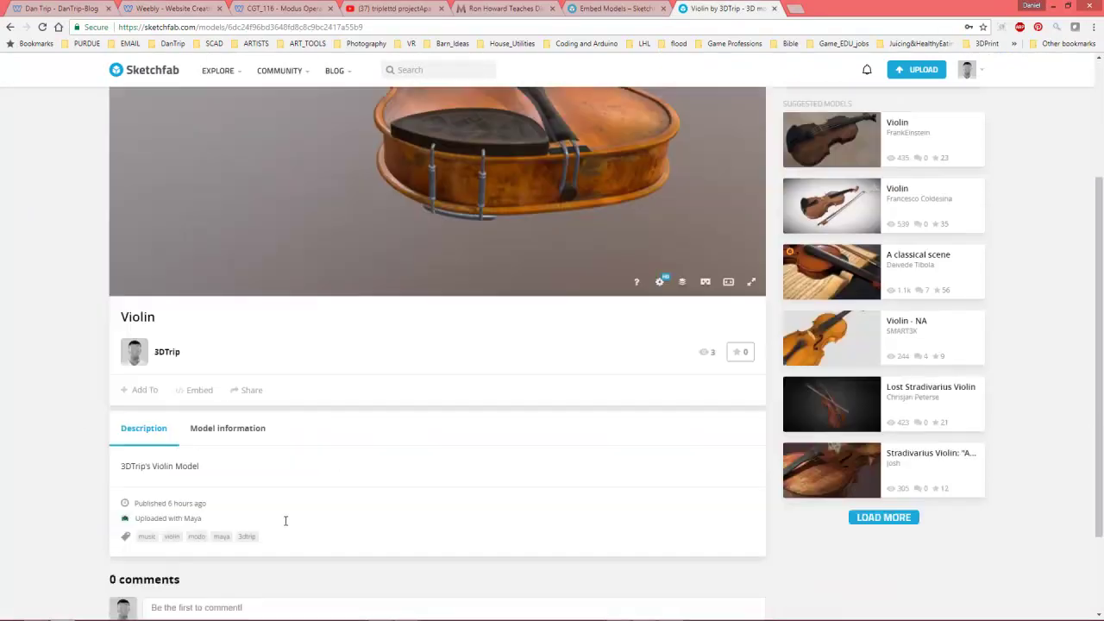
{"action": "left_click", "coordinate": [200, 390]}
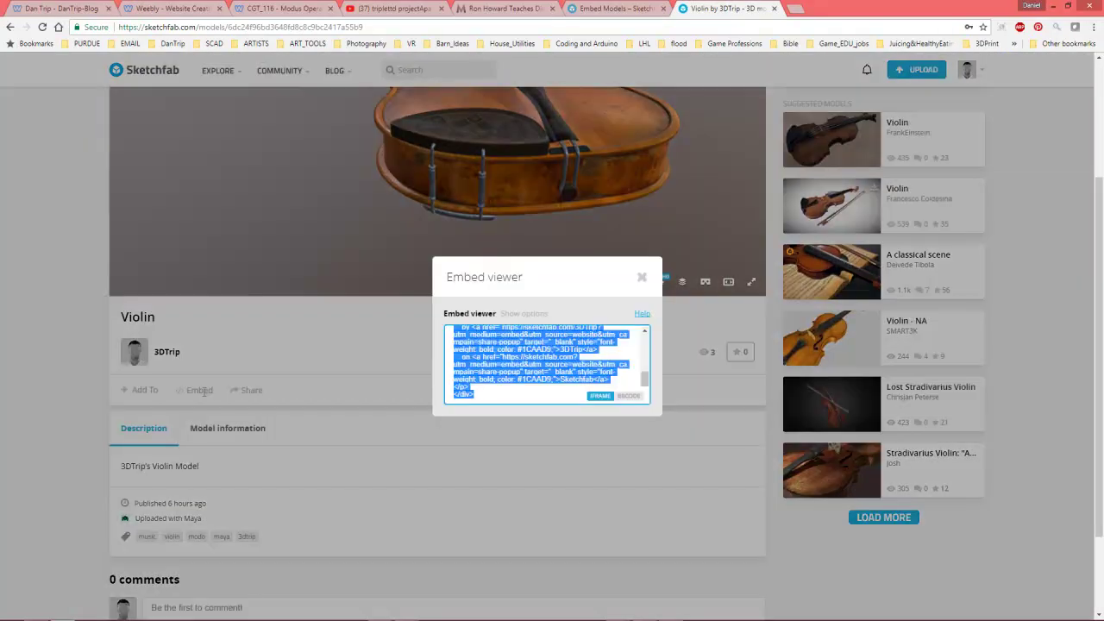
{"action": "right_click", "coordinate": [520, 378]}
{"action": "left_click", "coordinate": [549, 379]}
Back in the Weebly editor, add an Embed Code element directly below the slideshow and select its placeholder text
{"action": "left_click", "coordinate": [283, 10]}
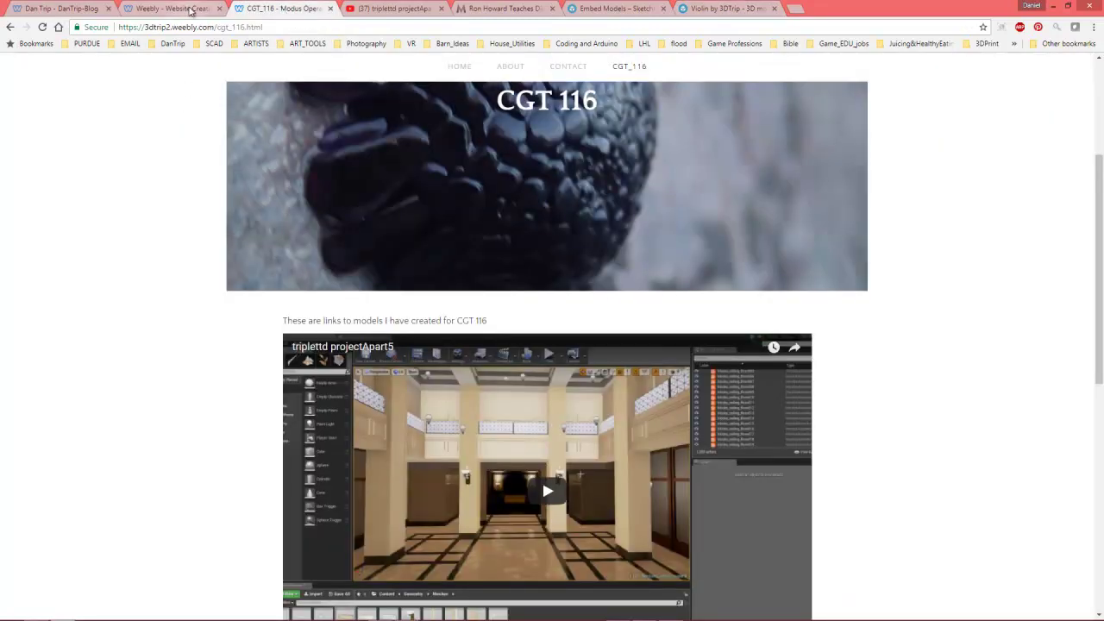
{"action": "key", "text": "ctrl+shift+Tab"}
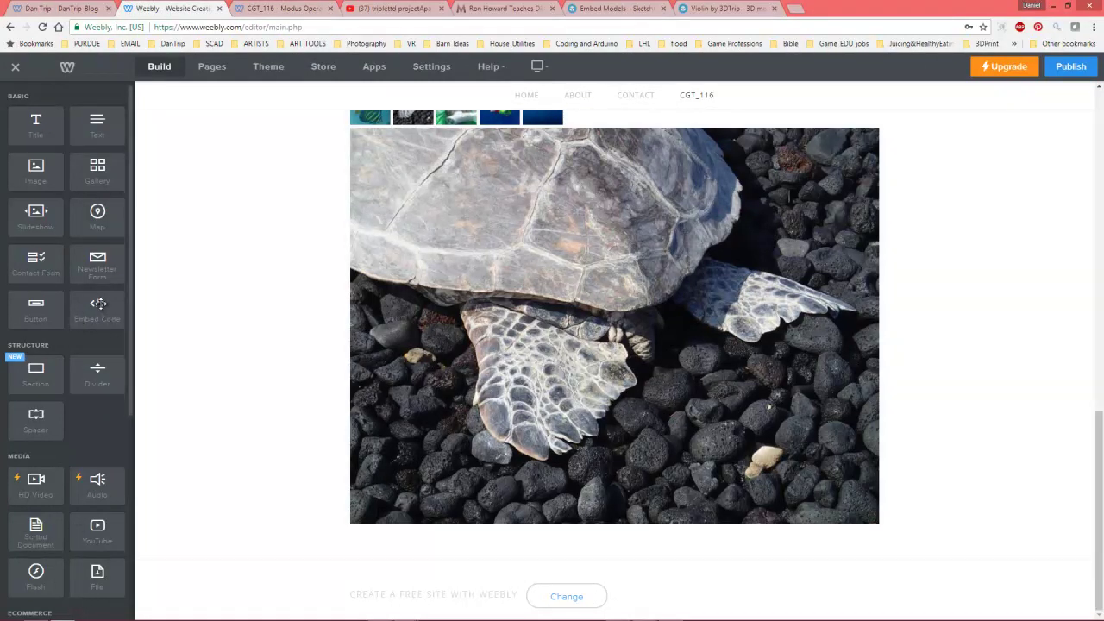
{"action": "left_click_drag", "start_coordinate": [98, 312], "coordinate": [572, 543]}
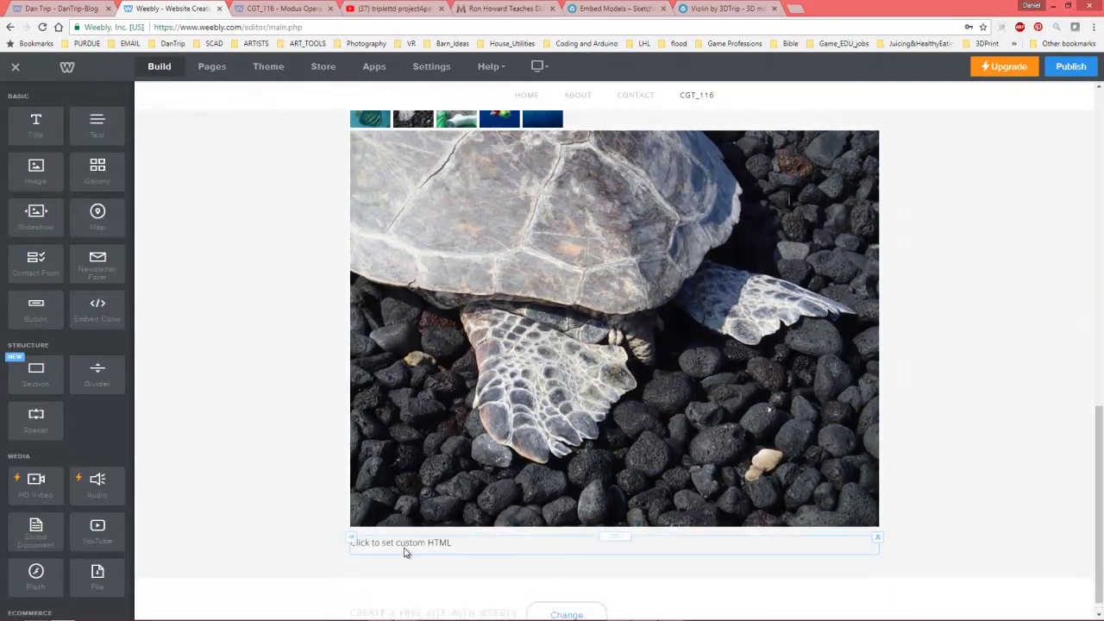
{"action": "left_click", "coordinate": [459, 546]}
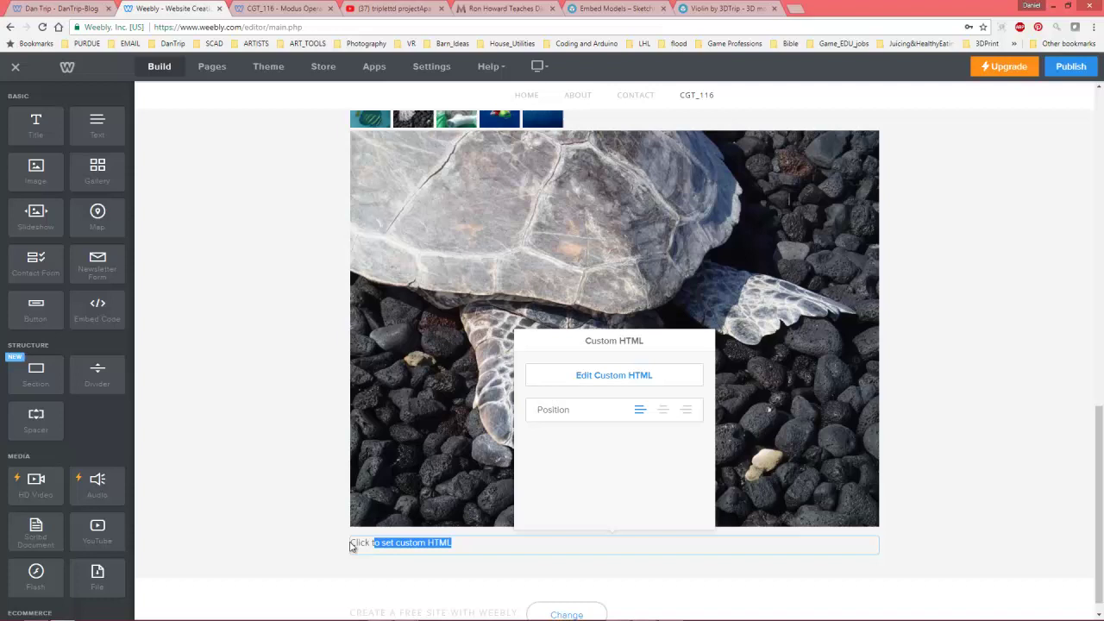
{"action": "left_click_drag", "start_coordinate": [351, 546], "coordinate": [362, 552]}
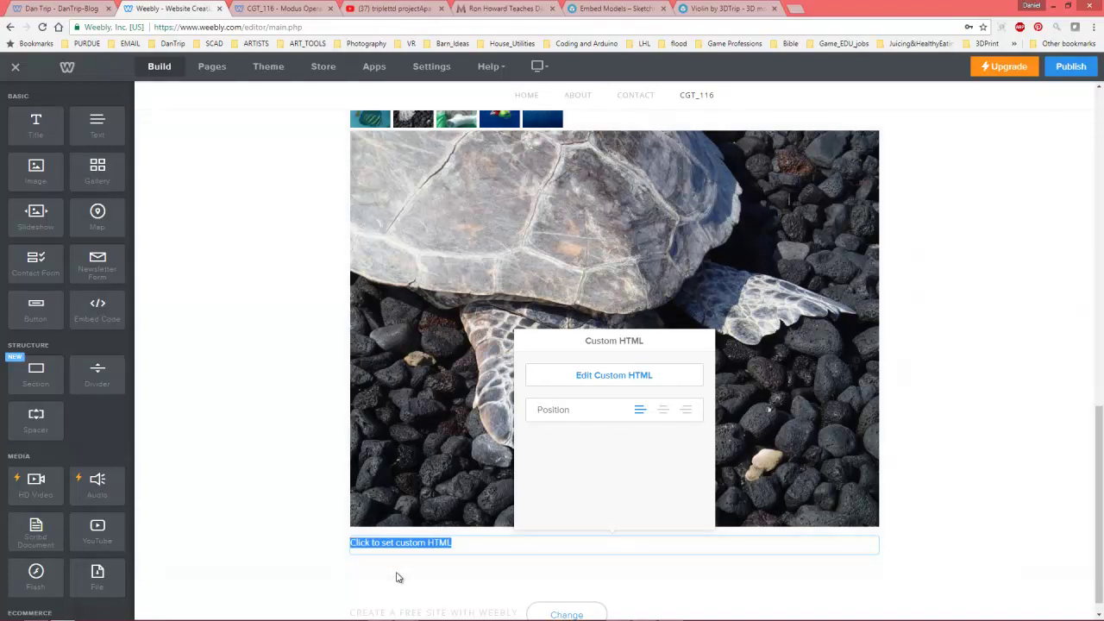
{"action": "right_click", "coordinate": [450, 547]}
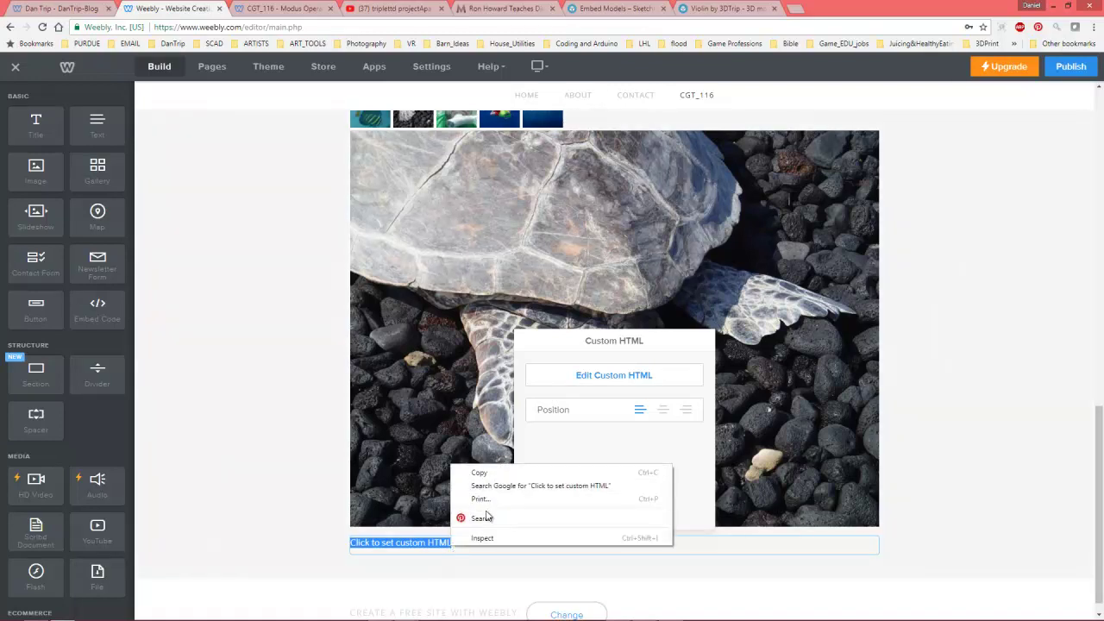
Return to the Sketchfab Violin page and copy the iframe embed code again
{"action": "left_click", "coordinate": [740, 12]}
{"action": "left_click", "coordinate": [738, 11]}
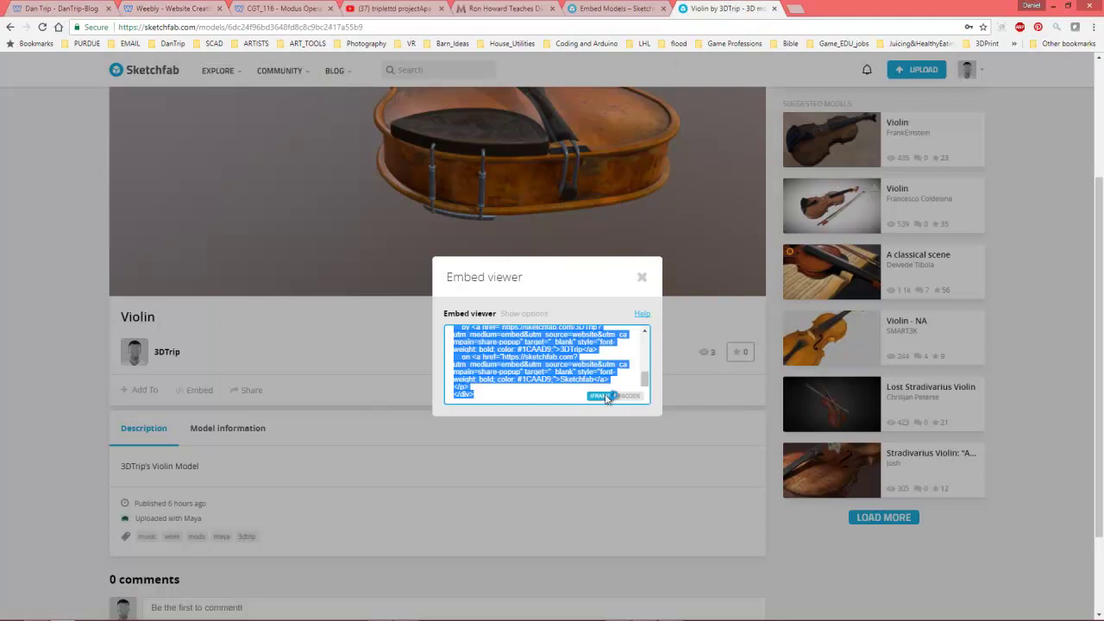
{"action": "right_click", "coordinate": [583, 362]}
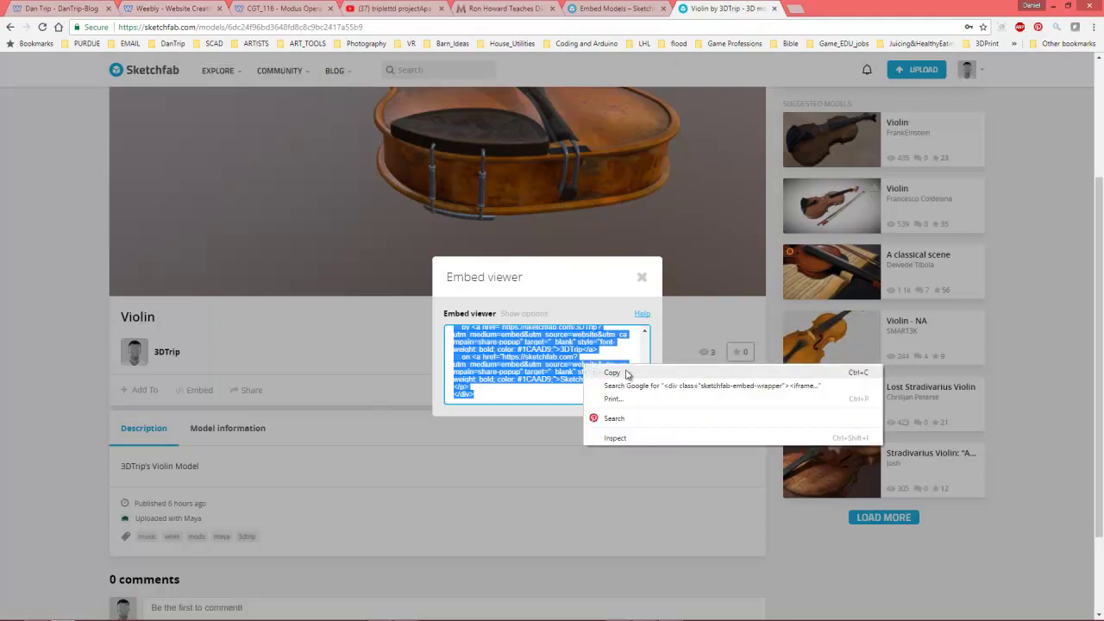
{"action": "left_click", "coordinate": [628, 373]}
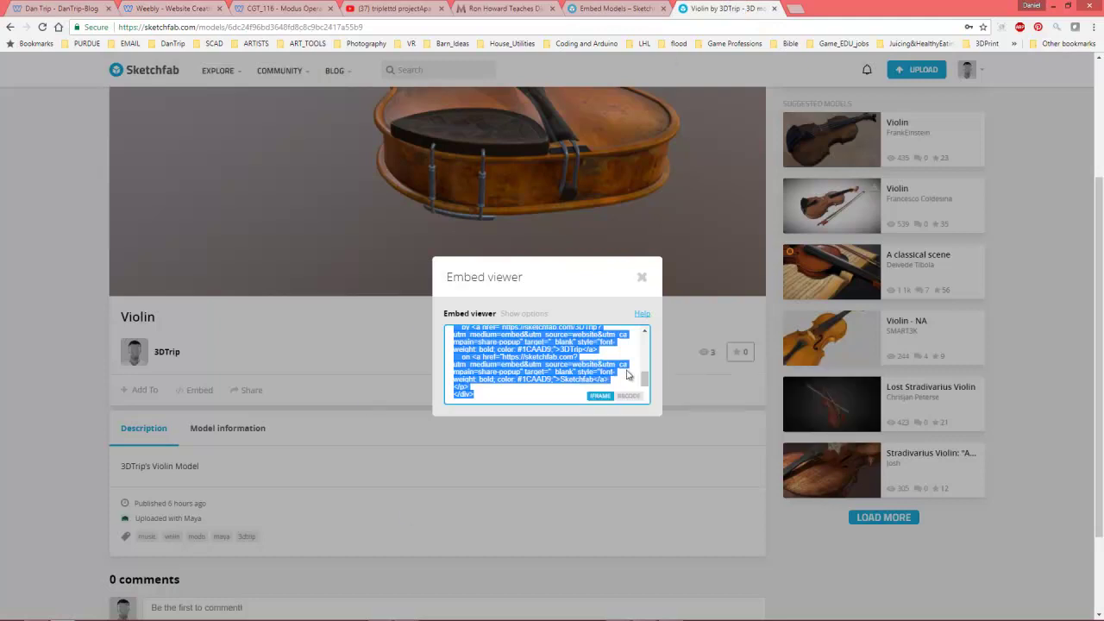
In the Weebly editor, replace the custom HTML placeholder below the slideshow with the copied Sketchfab code
{"action": "left_click", "coordinate": [169, 8]}
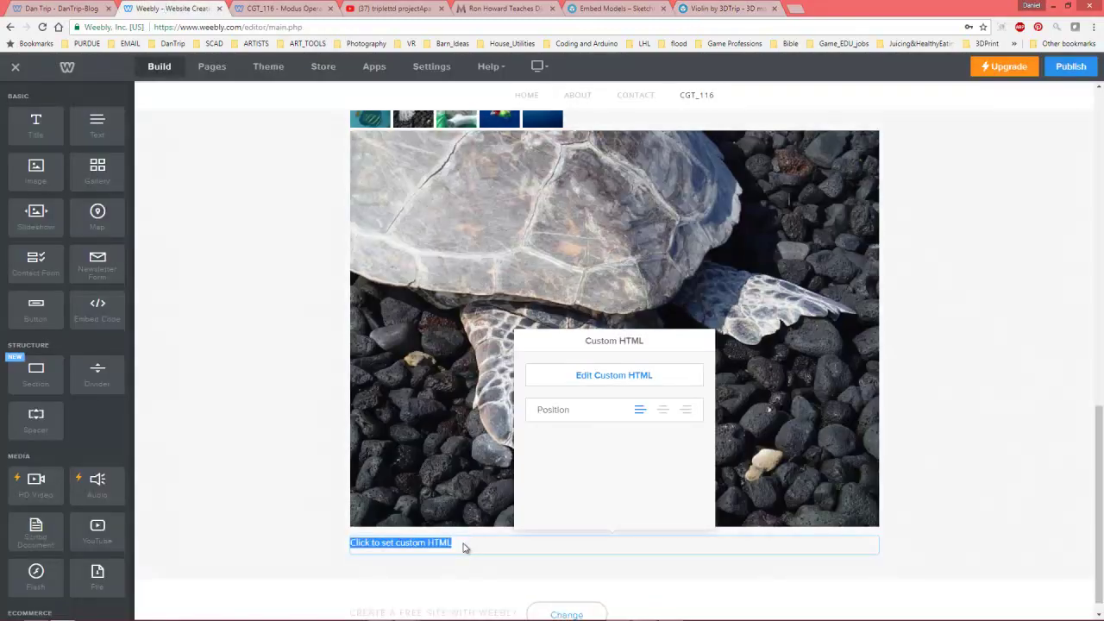
{"action": "right_click", "coordinate": [462, 545]}
{"action": "left_click", "coordinate": [458, 544]}
{"action": "double_click", "coordinate": [459, 545]}
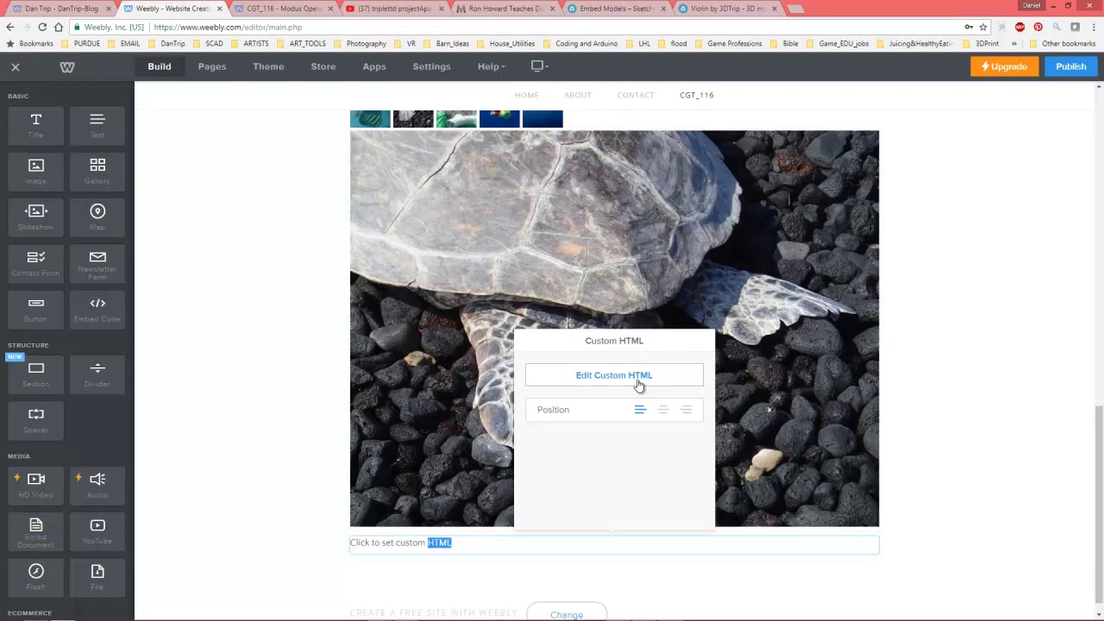
{"action": "left_click", "coordinate": [617, 382]}
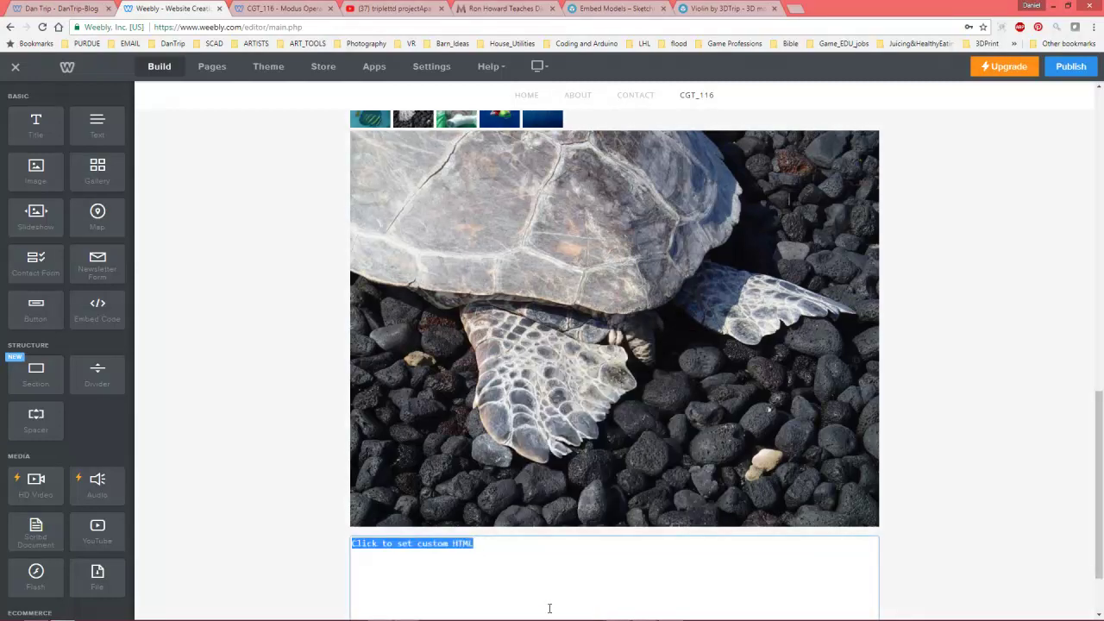
{"action": "key", "text": "ctrl+v"}
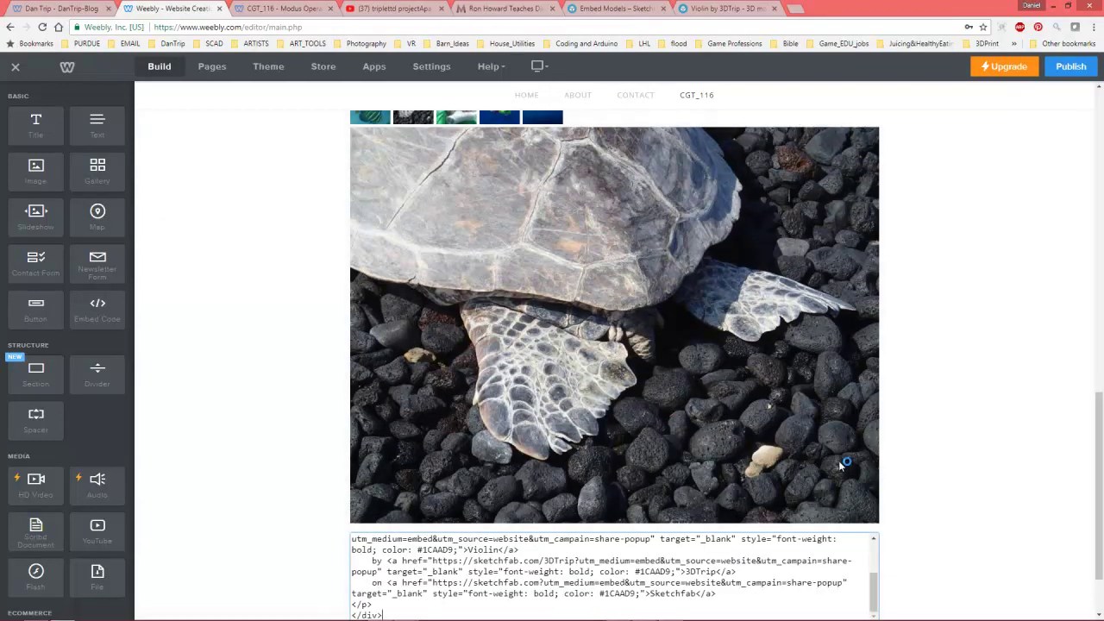
{"action": "left_click_drag", "start_coordinate": [1100, 460], "coordinate": [1100, 537]}
{"action": "left_click", "coordinate": [941, 505]}
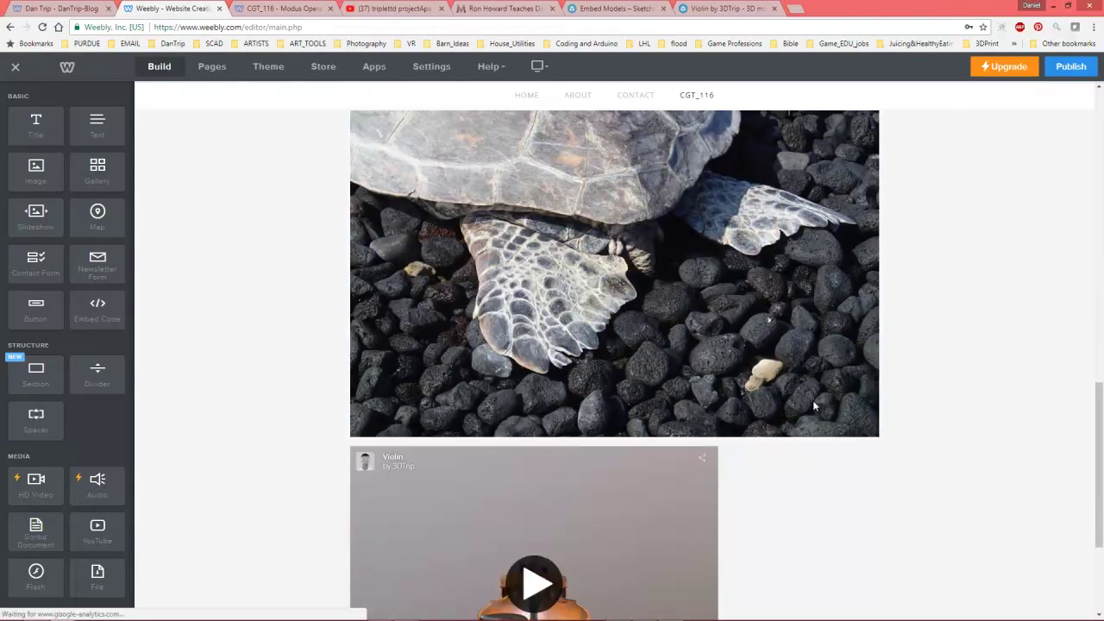
Check the embedded violin viewer, publish the website and dismiss the confirmation
{"action": "scroll", "coordinate": [1063, 319], "scroll_direction": "down", "scroll_amount": 2}
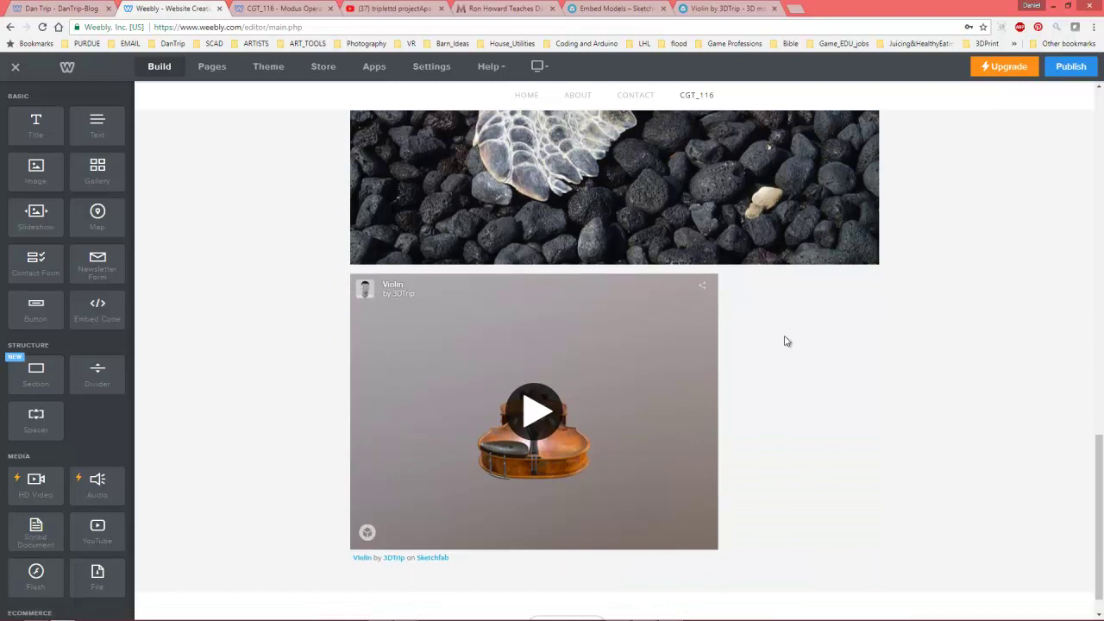
{"action": "left_click", "coordinate": [535, 417]}
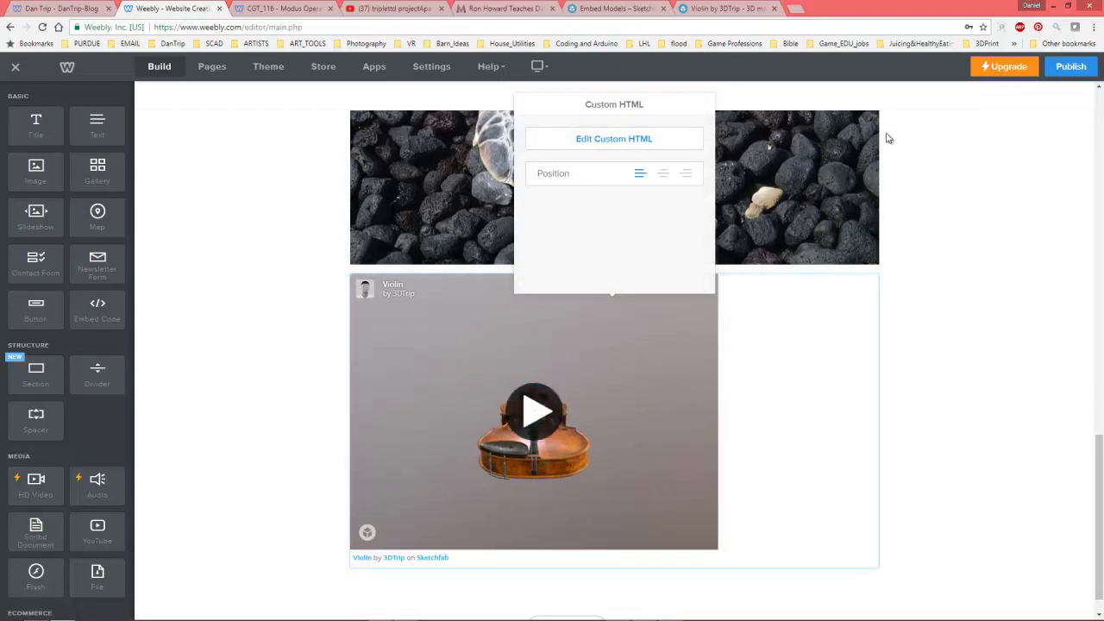
{"action": "left_click", "coordinate": [1070, 67]}
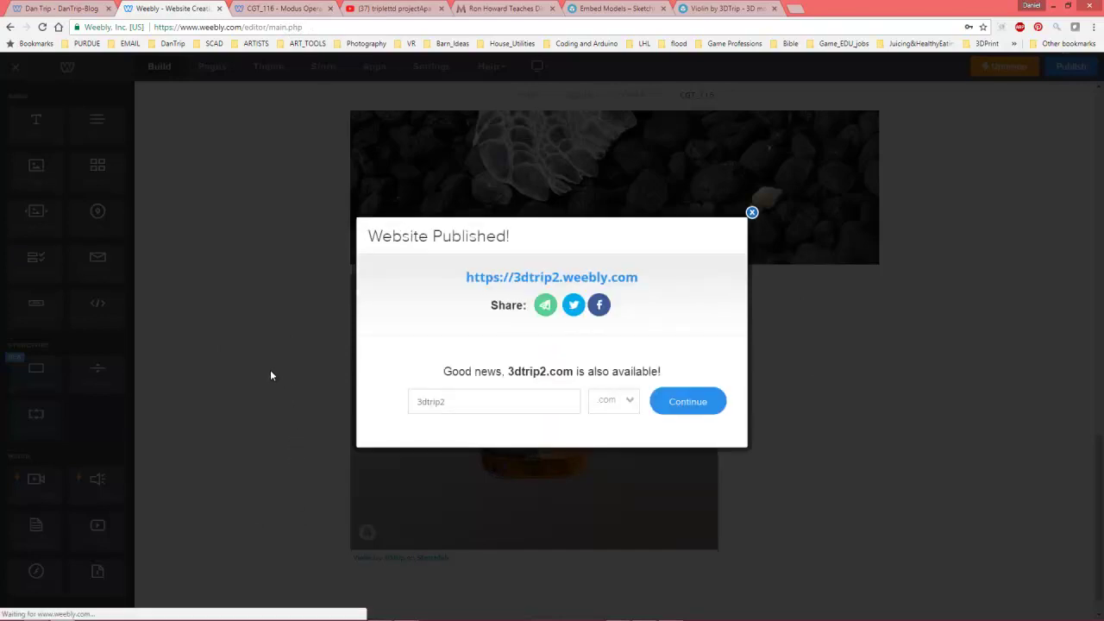
{"action": "left_click", "coordinate": [753, 214]}
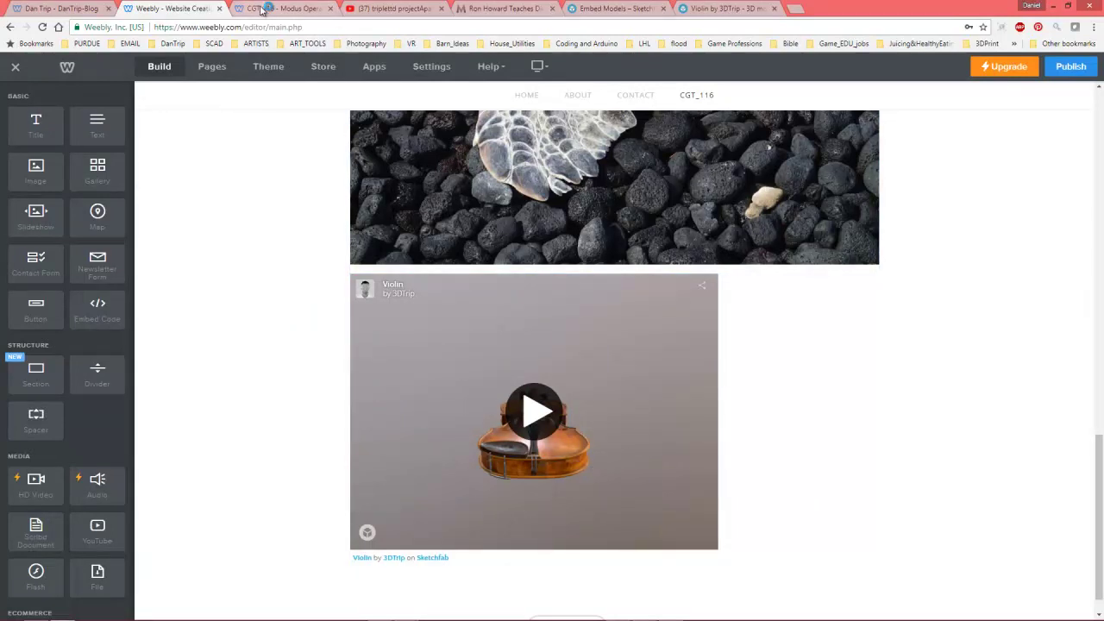
Switch to the published CGT_116 page, start the embedded violin viewer and examine the model in full screen
{"action": "left_click", "coordinate": [263, 9]}
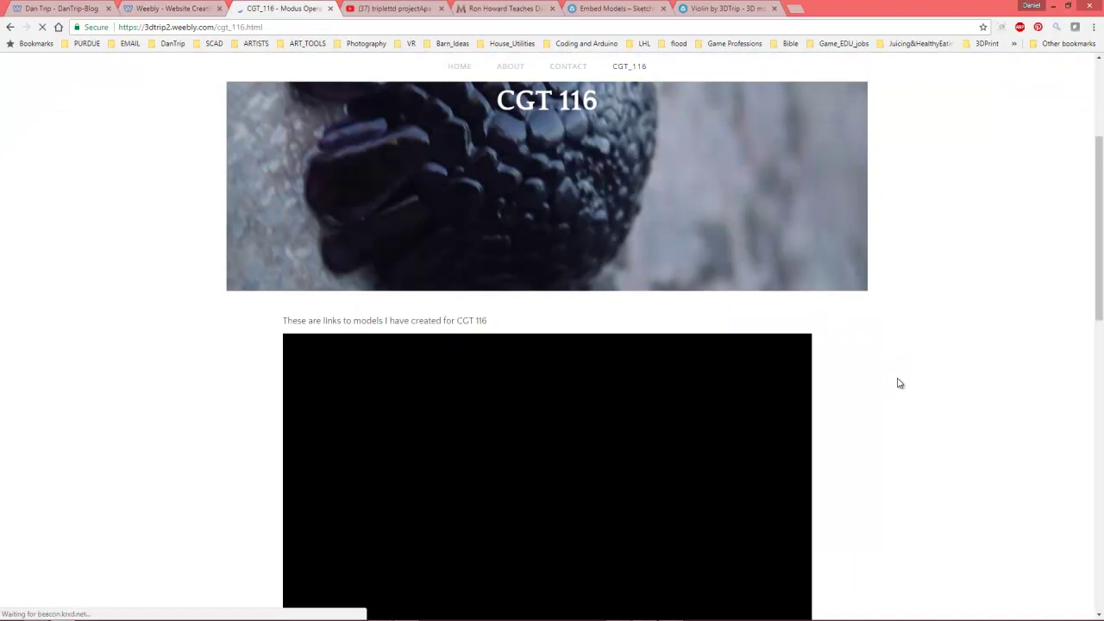
{"action": "scroll", "coordinate": [900, 383], "scroll_direction": "down", "scroll_amount": 10}
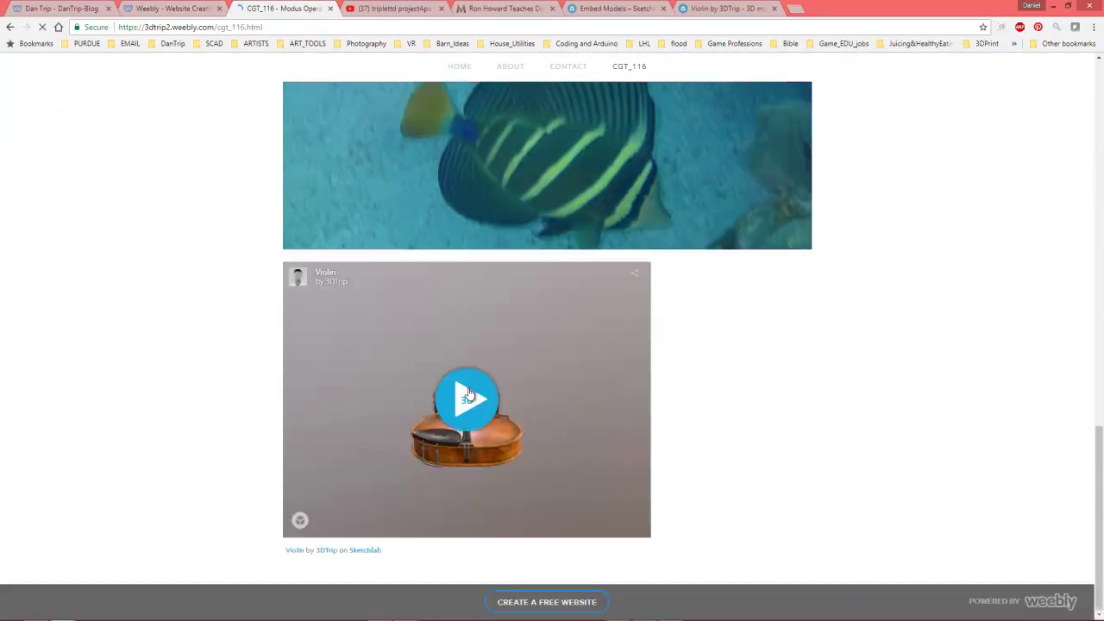
{"action": "left_click", "coordinate": [573, 389]}
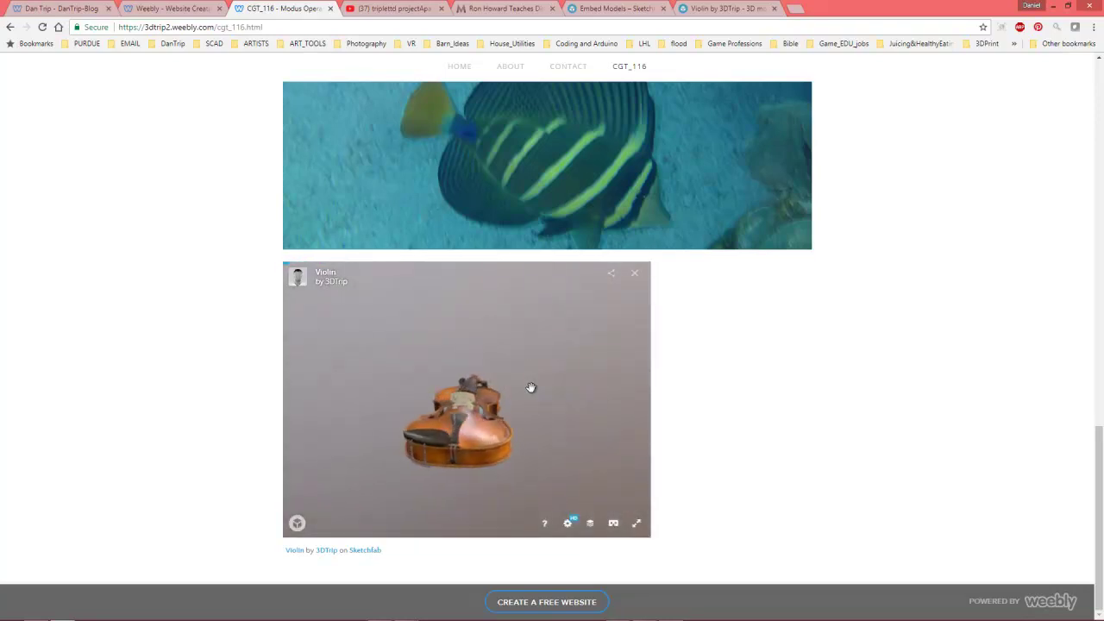
{"action": "left_click", "coordinate": [638, 525]}
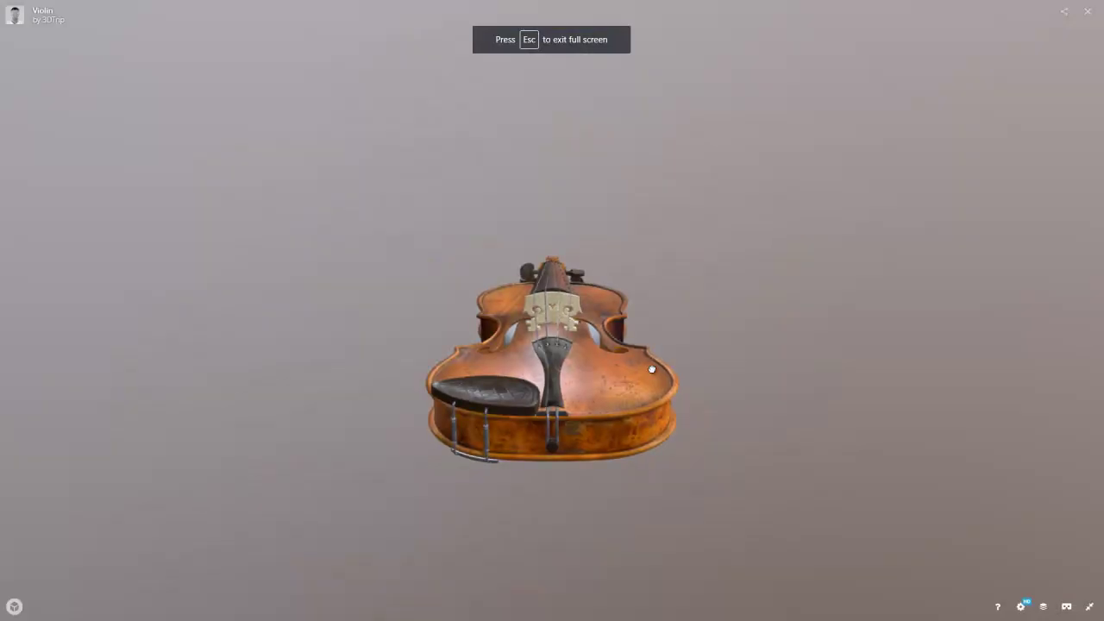
{"action": "left_click_drag", "start_coordinate": [653, 370], "coordinate": [628, 423]}
{"action": "scroll", "coordinate": [628, 423], "scroll_direction": "up", "scroll_amount": 5}
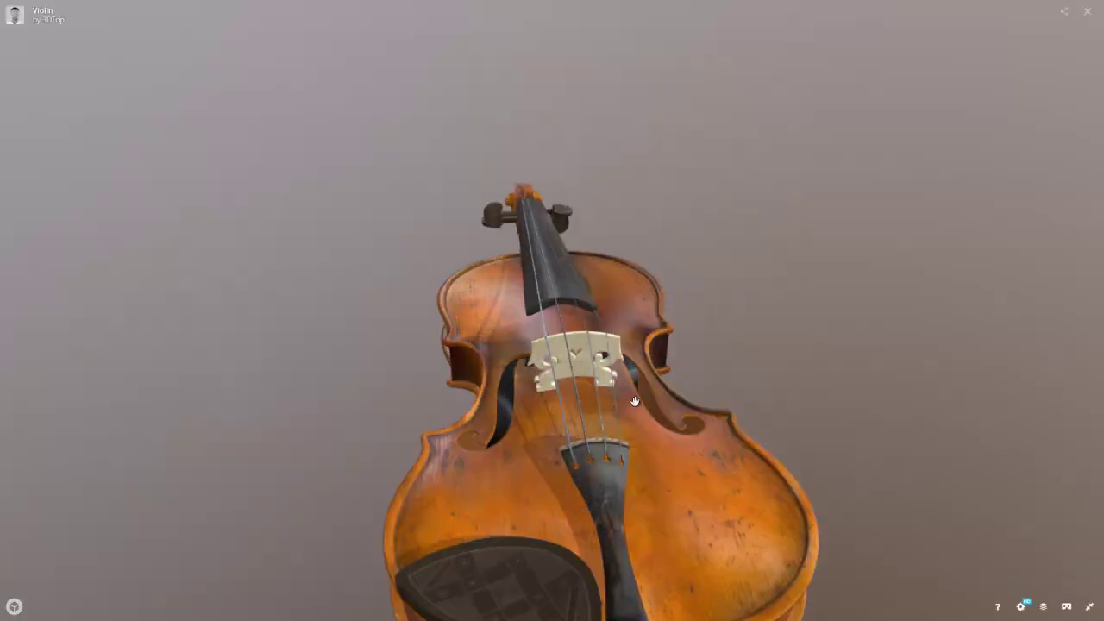
{"action": "scroll", "coordinate": [604, 466], "scroll_direction": "down", "scroll_amount": 5}
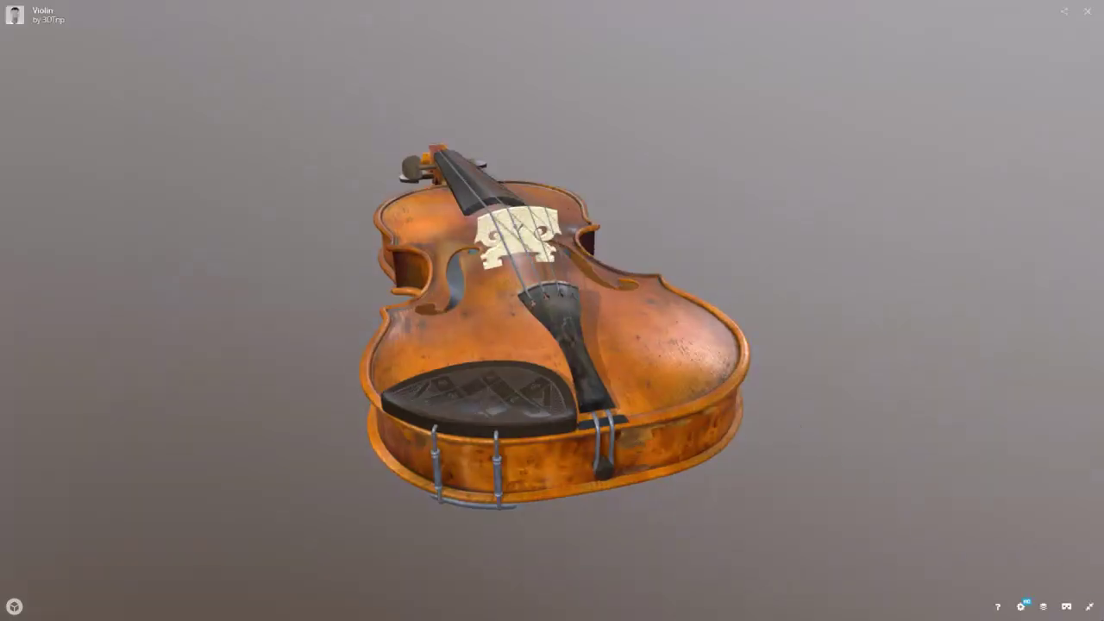
Show the violin in Wireframe mode with the Model Inspector and examine its mesh up close and from the scroll end
{"action": "left_click", "coordinate": [1043, 606]}
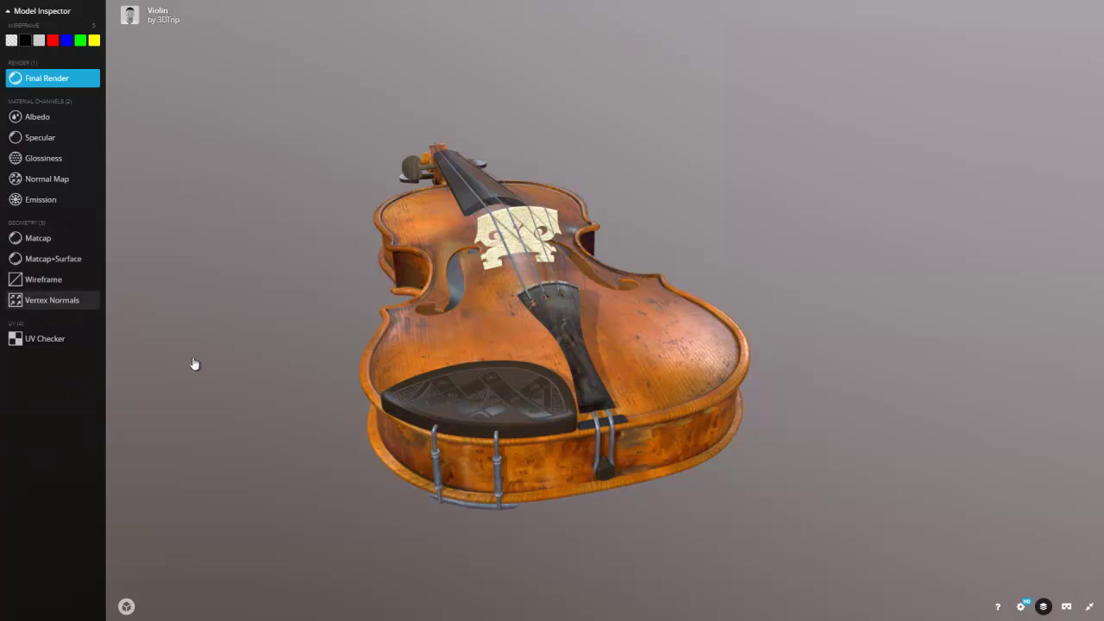
{"action": "left_click", "coordinate": [52, 279]}
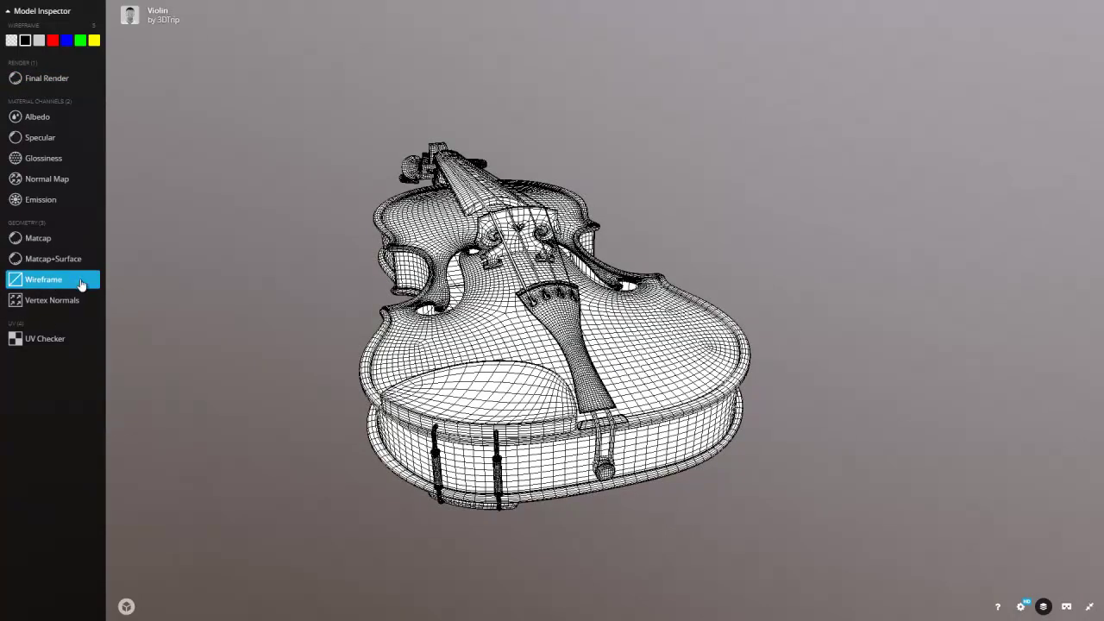
{"action": "scroll", "coordinate": [535, 373], "scroll_direction": "up", "scroll_amount": 5}
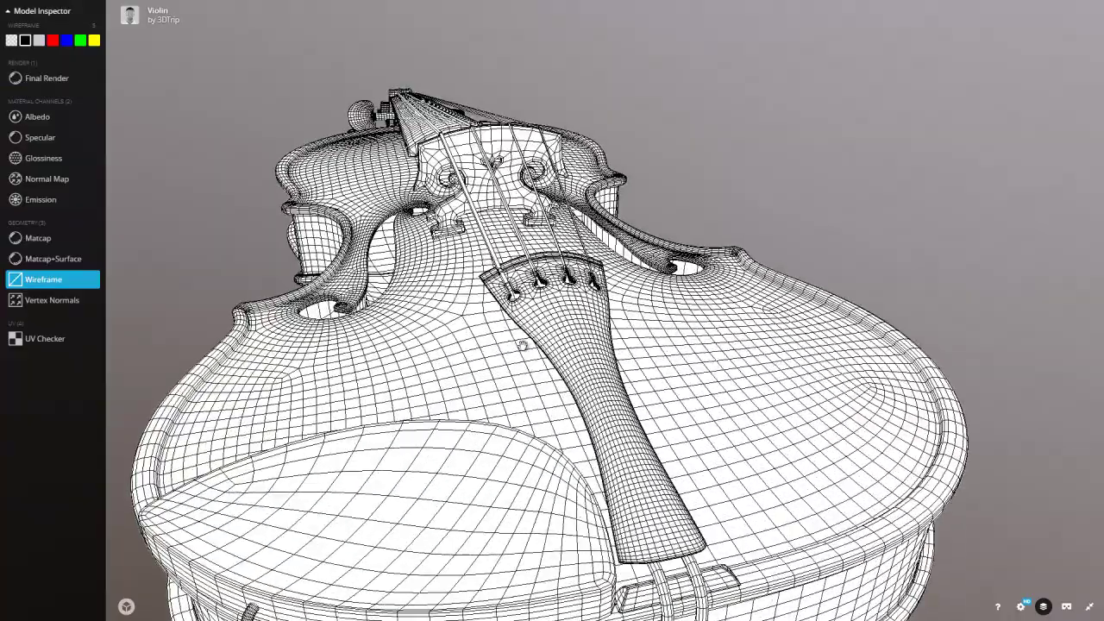
{"action": "scroll", "coordinate": [472, 276], "scroll_direction": "up", "scroll_amount": 5}
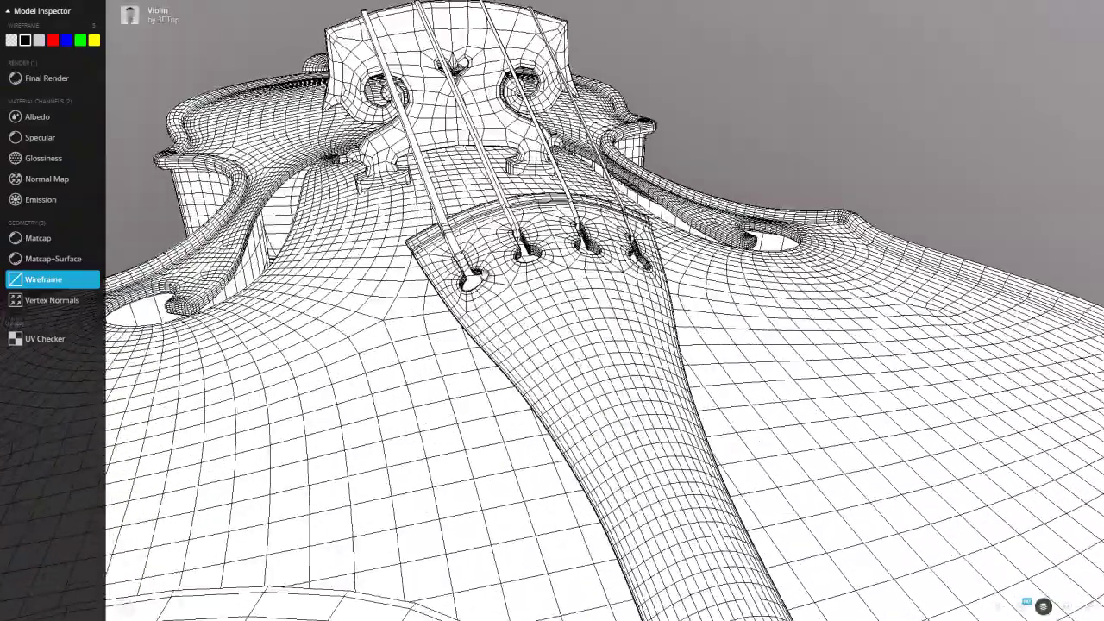
{"action": "scroll", "coordinate": [472, 276], "scroll_direction": "down", "scroll_amount": 10}
{"action": "left_click_drag", "start_coordinate": [517, 351], "coordinate": [594, 293]}
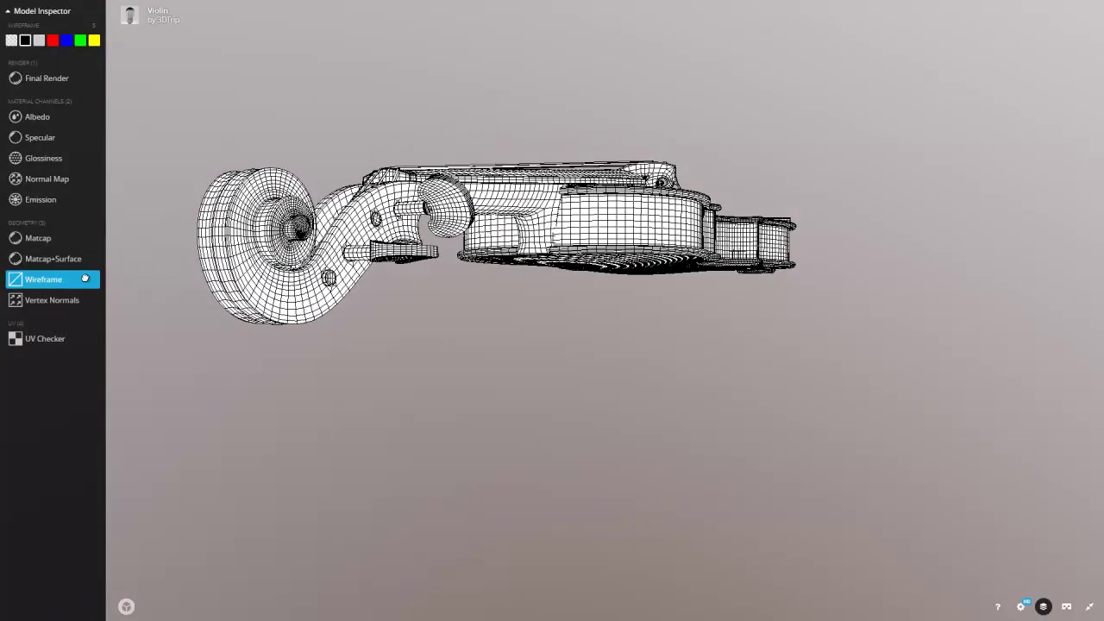
Inspect the violin in Matcap+Surface, Matcap and UV Checker modes, viewing it from several angles
{"action": "left_click", "coordinate": [71, 259]}
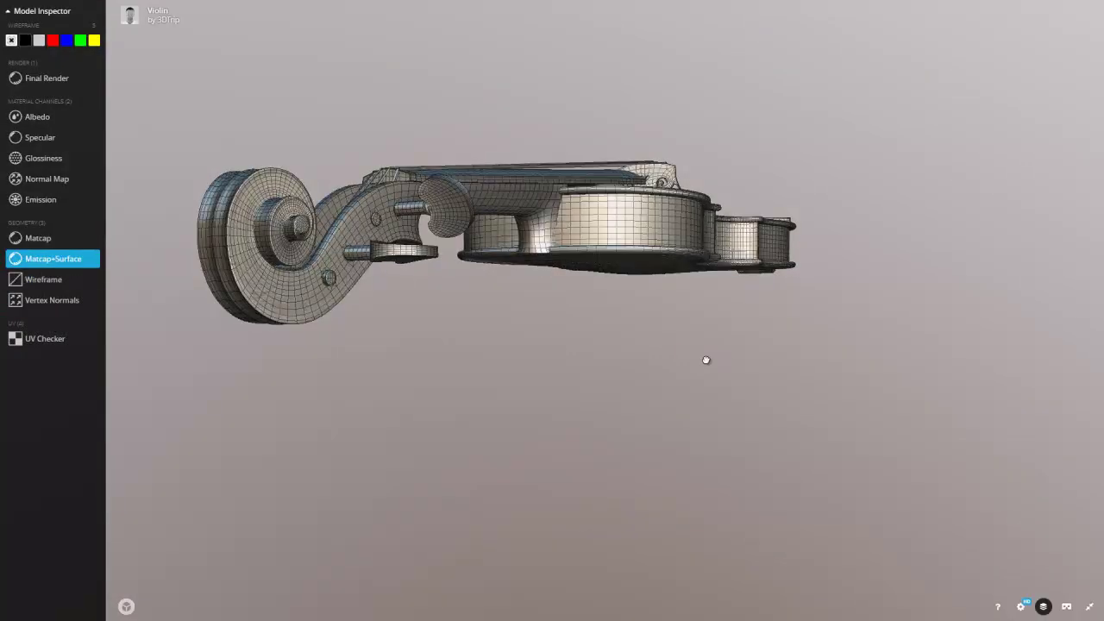
{"action": "mouse_move", "coordinate": [705, 362]}
{"action": "left_mouse_down"}
{"action": "mouse_move", "coordinate": [626, 316]}
{"action": "mouse_move", "coordinate": [384, 335]}
{"action": "mouse_move", "coordinate": [471, 321]}
{"action": "mouse_move", "coordinate": [494, 302]}
{"action": "mouse_move", "coordinate": [455, 198]}
{"action": "mouse_move", "coordinate": [464, 164]}
{"action": "left_mouse_up"}
{"action": "left_click_drag", "start_coordinate": [477, 203], "coordinate": [658, 291]}
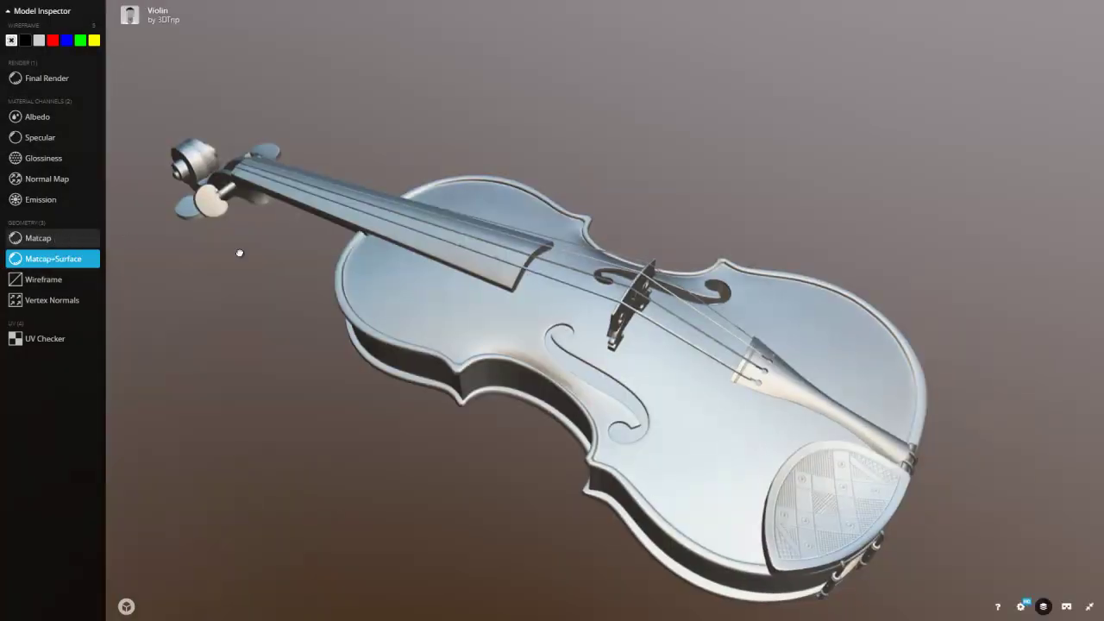
{"action": "left_click", "coordinate": [37, 238]}
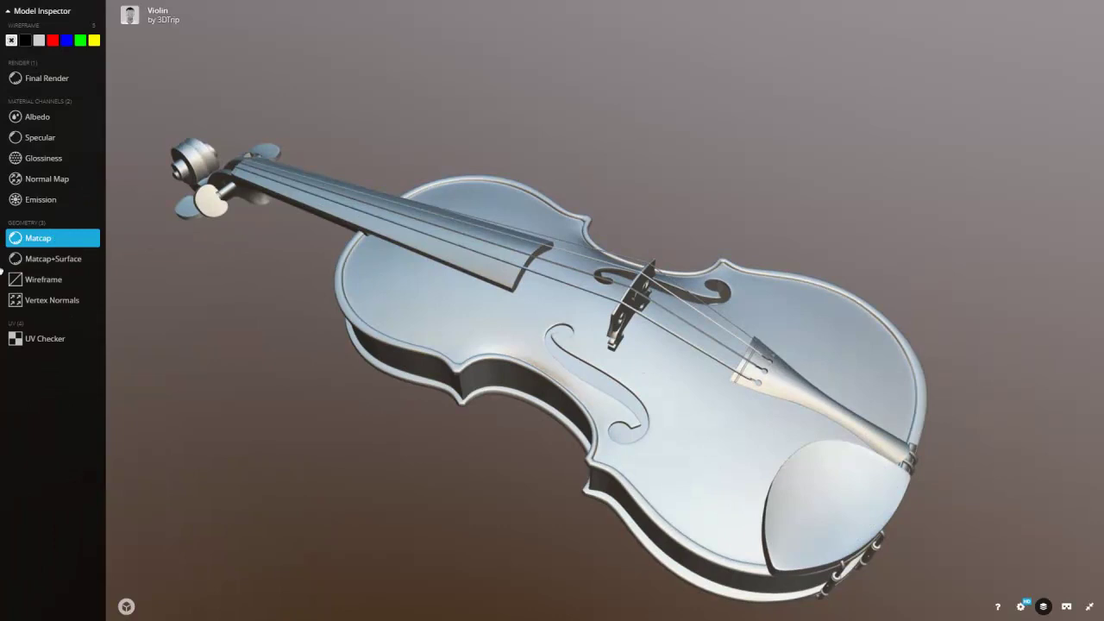
{"action": "left_click", "coordinate": [66, 341]}
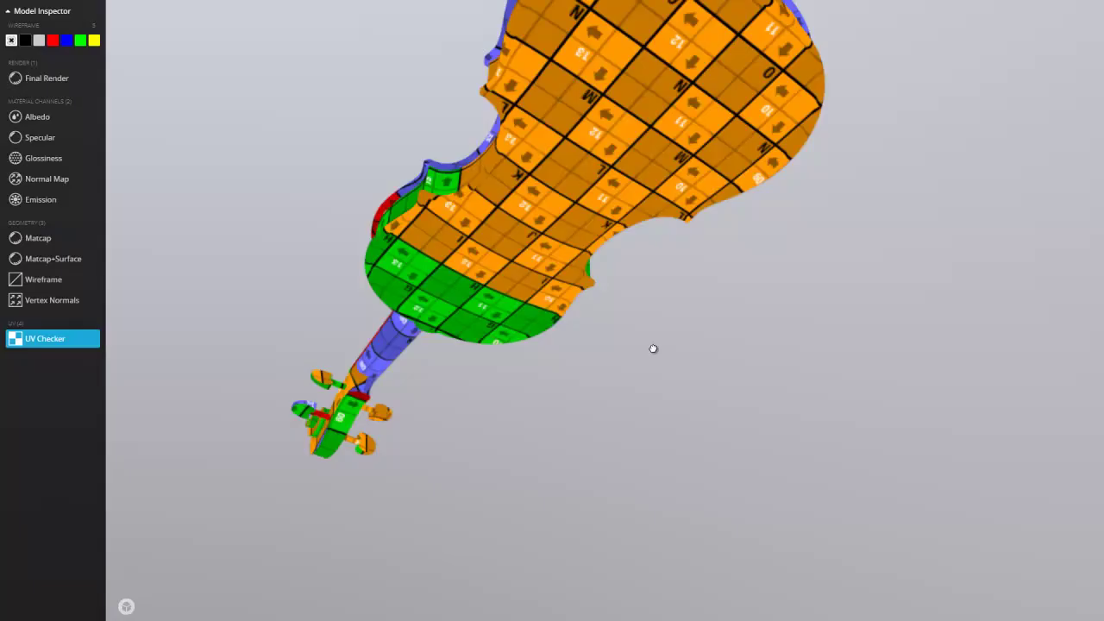
{"action": "left_click_drag", "start_coordinate": [653, 349], "coordinate": [646, 463]}
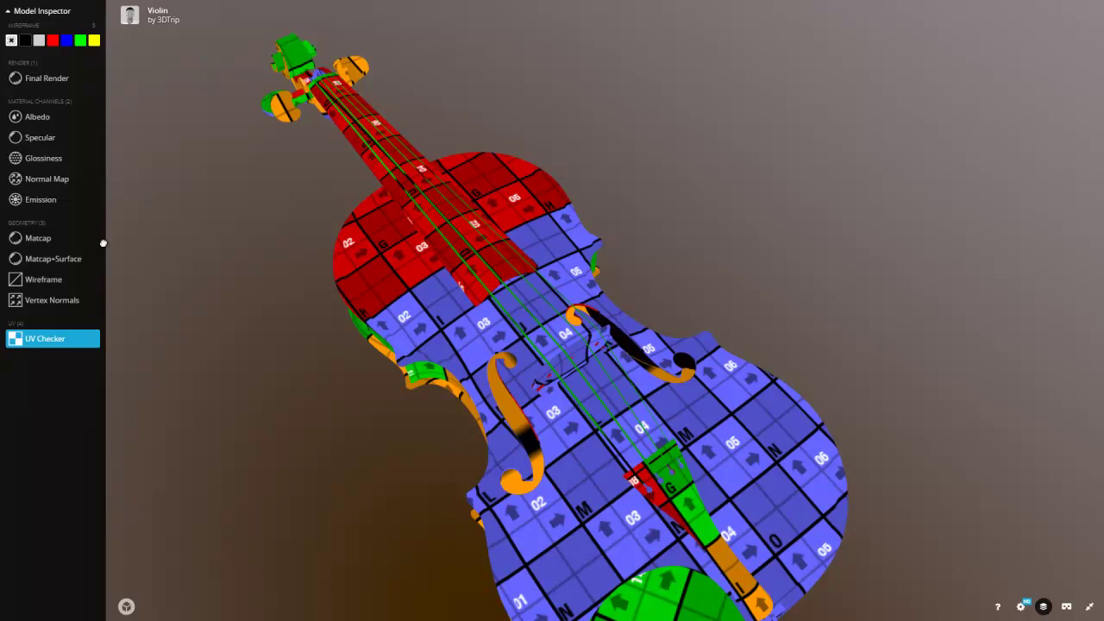
Examine the violin's Albedo, Specular, Normal Map and Emission channels
{"action": "left_click", "coordinate": [60, 118]}
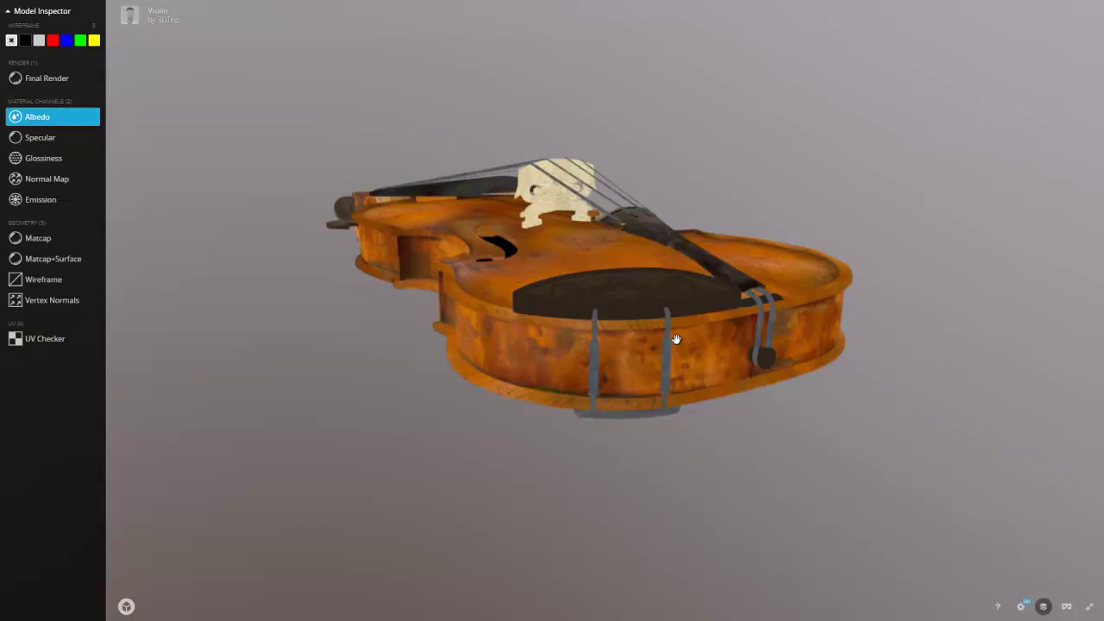
{"action": "left_click_drag", "start_coordinate": [677, 341], "coordinate": [639, 383]}
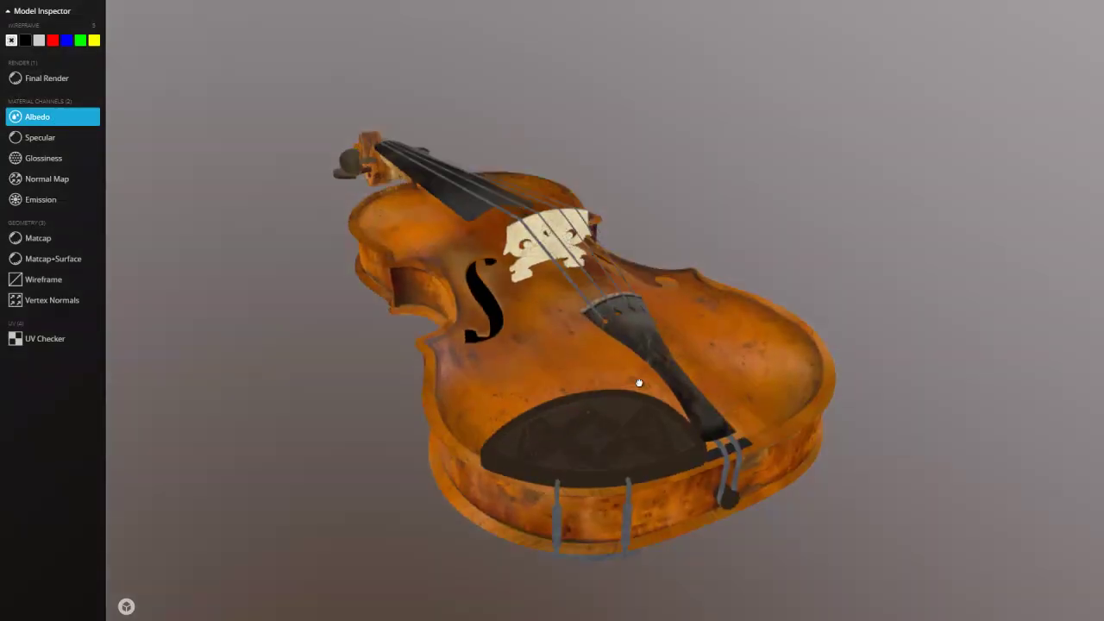
{"action": "left_click", "coordinate": [43, 137]}
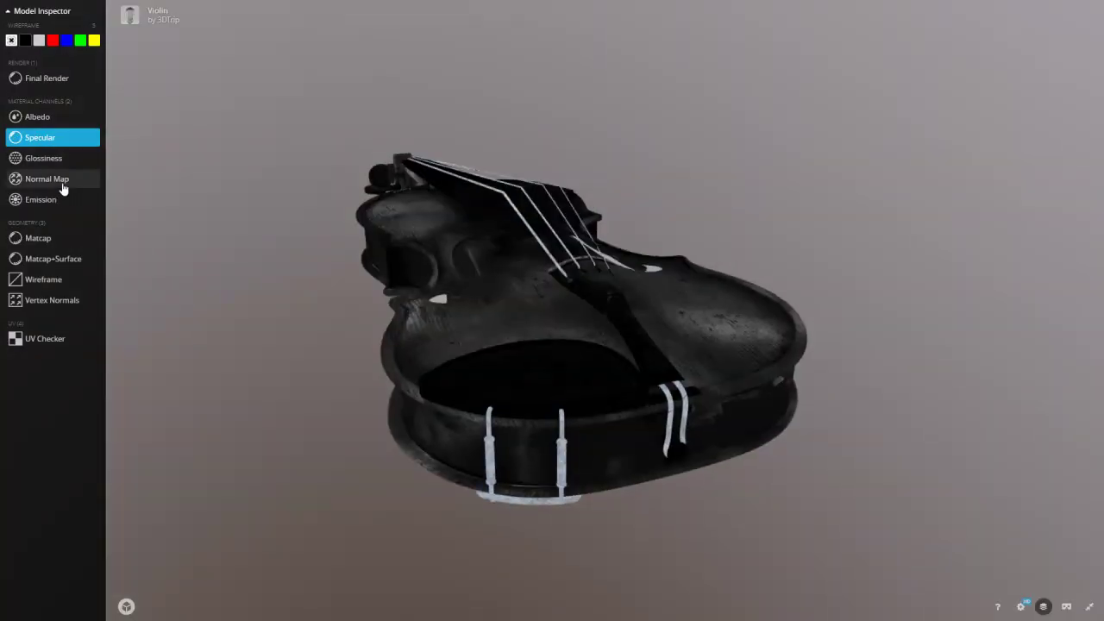
{"action": "left_click", "coordinate": [59, 181]}
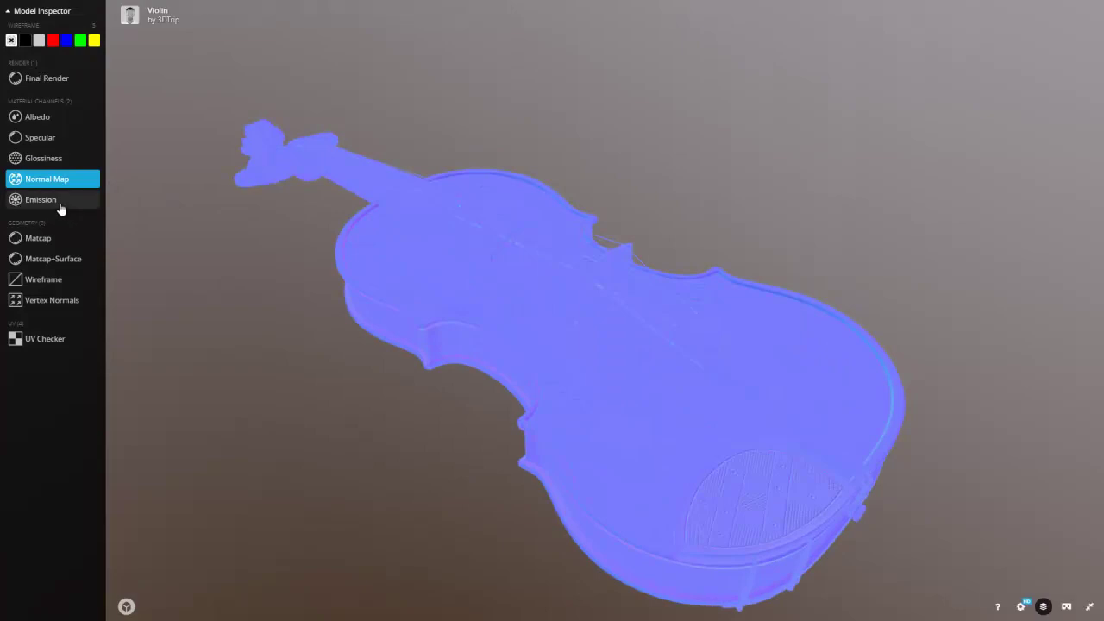
{"action": "left_click", "coordinate": [58, 203]}
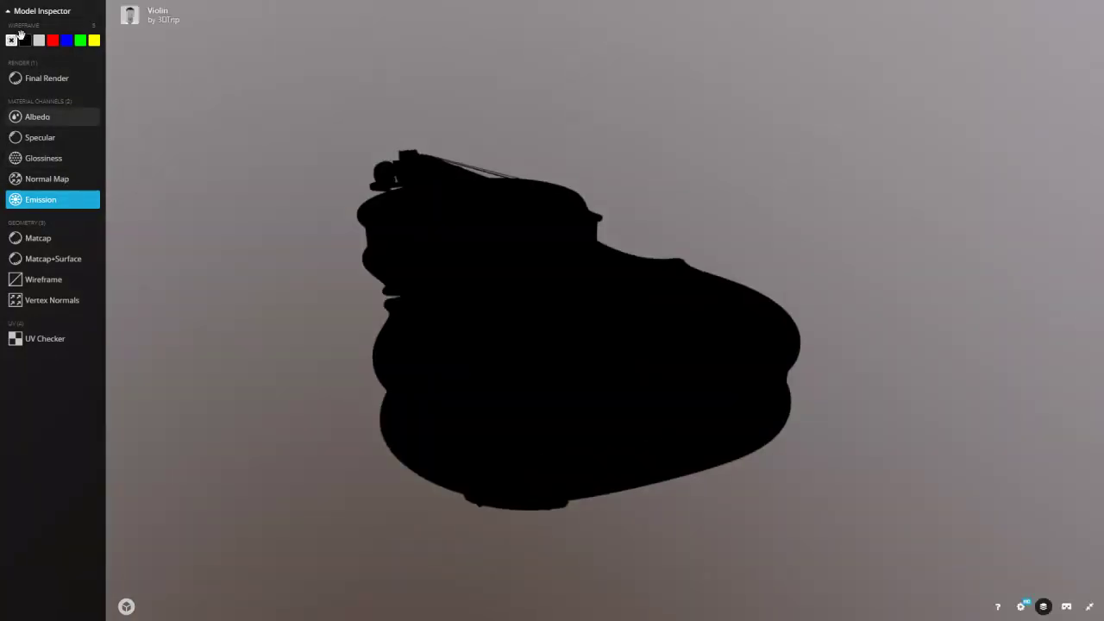
Return the violin to Final Render, leave full screen and go back to the start of the published page
{"action": "left_click", "coordinate": [47, 78]}
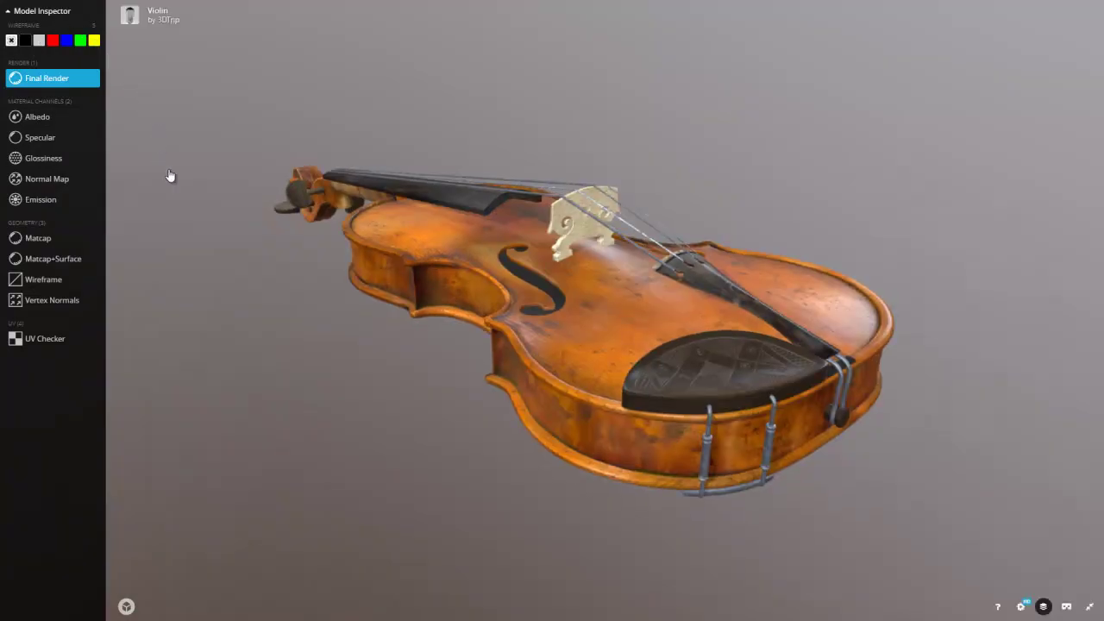
{"action": "left_click", "coordinate": [1091, 608]}
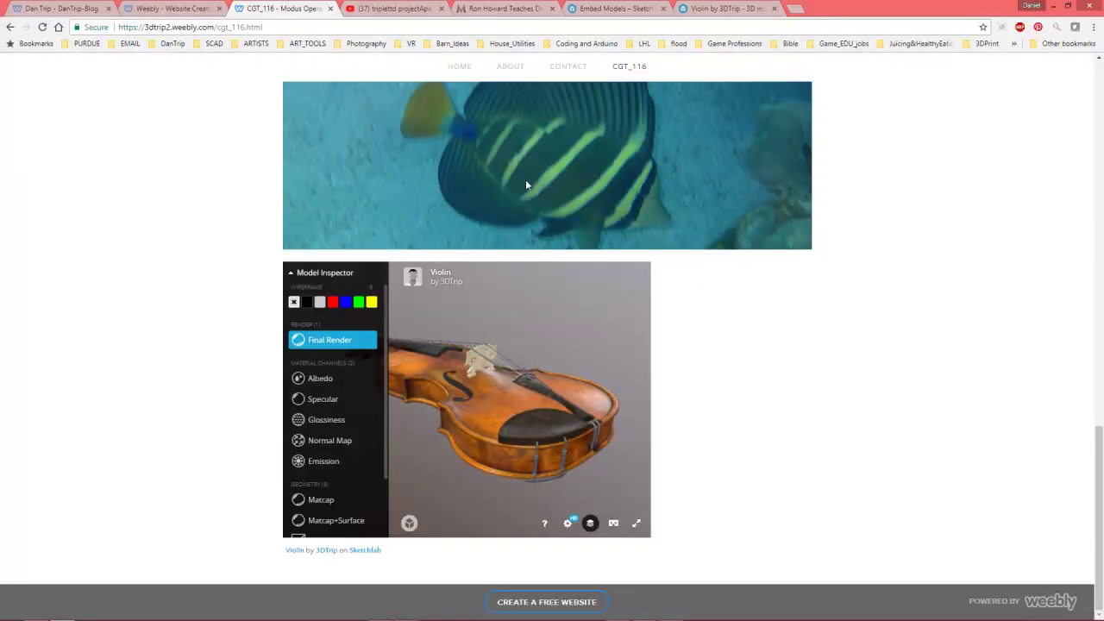
{"action": "scroll", "coordinate": [782, 458], "scroll_direction": "up", "scroll_amount": 15}
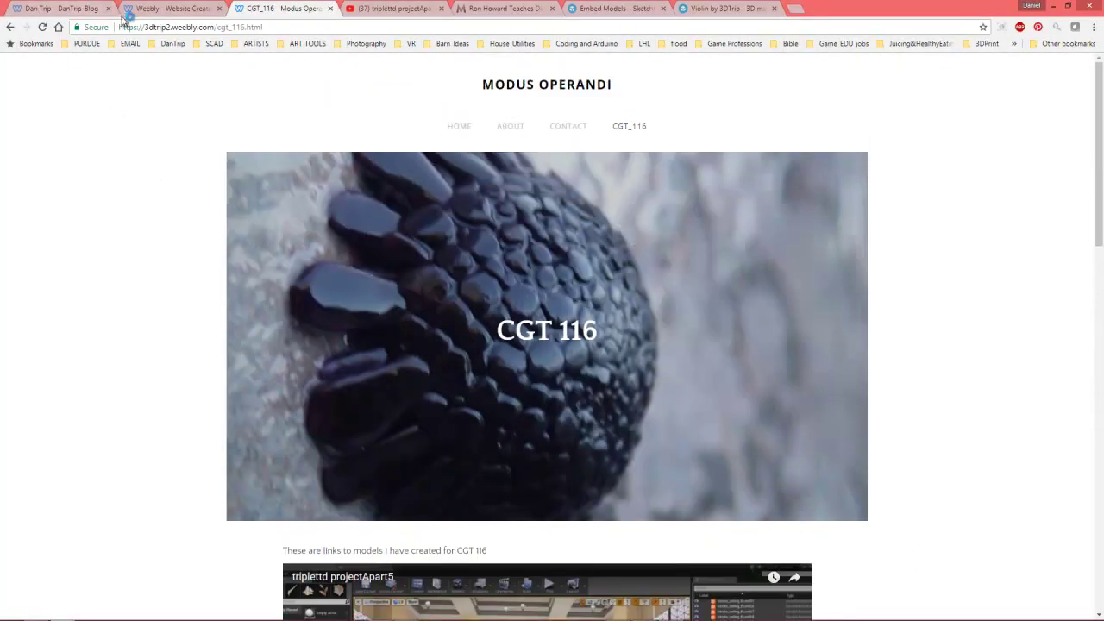
Switch to the Weebly editor and add an empty title element between the slideshow and the violin viewer
{"action": "left_click", "coordinate": [125, 10]}
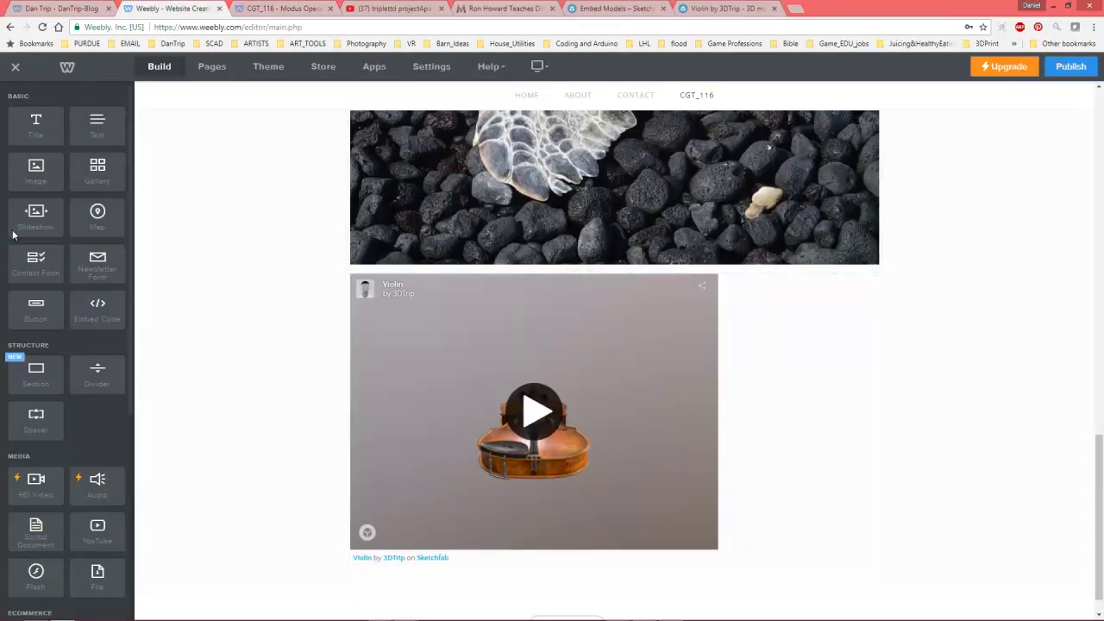
{"action": "left_click_drag", "start_coordinate": [37, 125], "coordinate": [553, 268]}
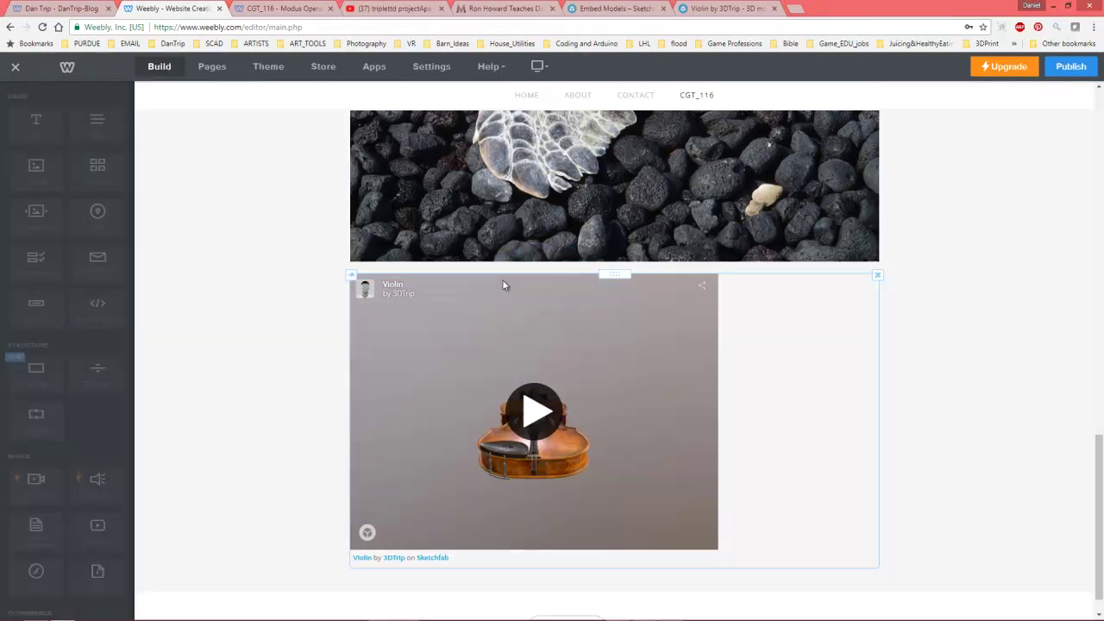
{"action": "left_click", "coordinate": [478, 278]}
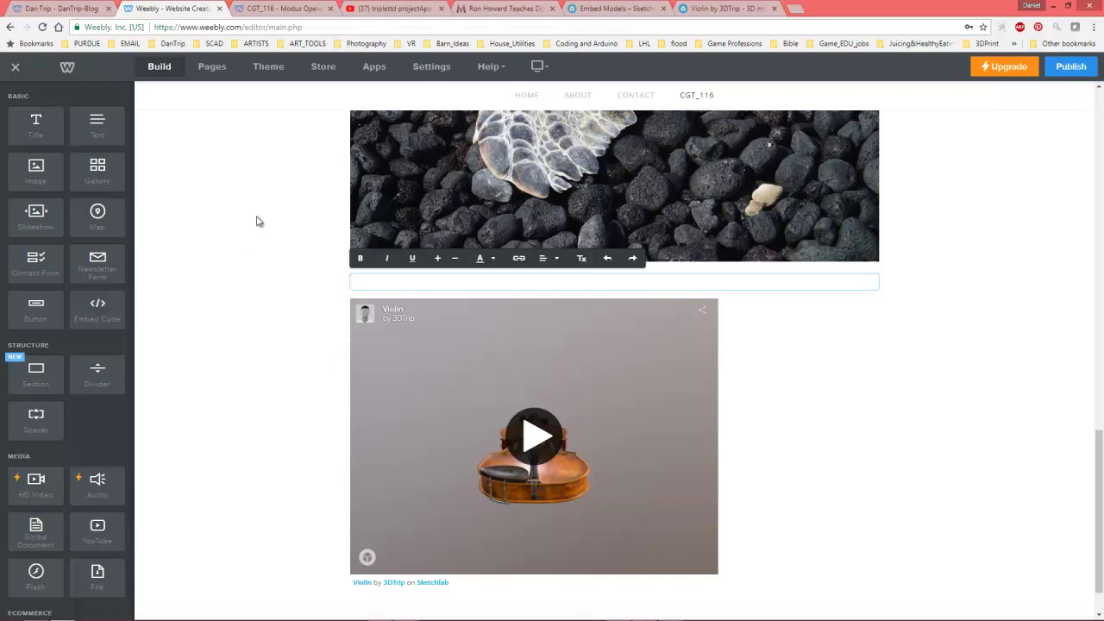
Open the CGT_116 page's settings and try the Hide in Navigation option
{"action": "left_click", "coordinate": [213, 74]}
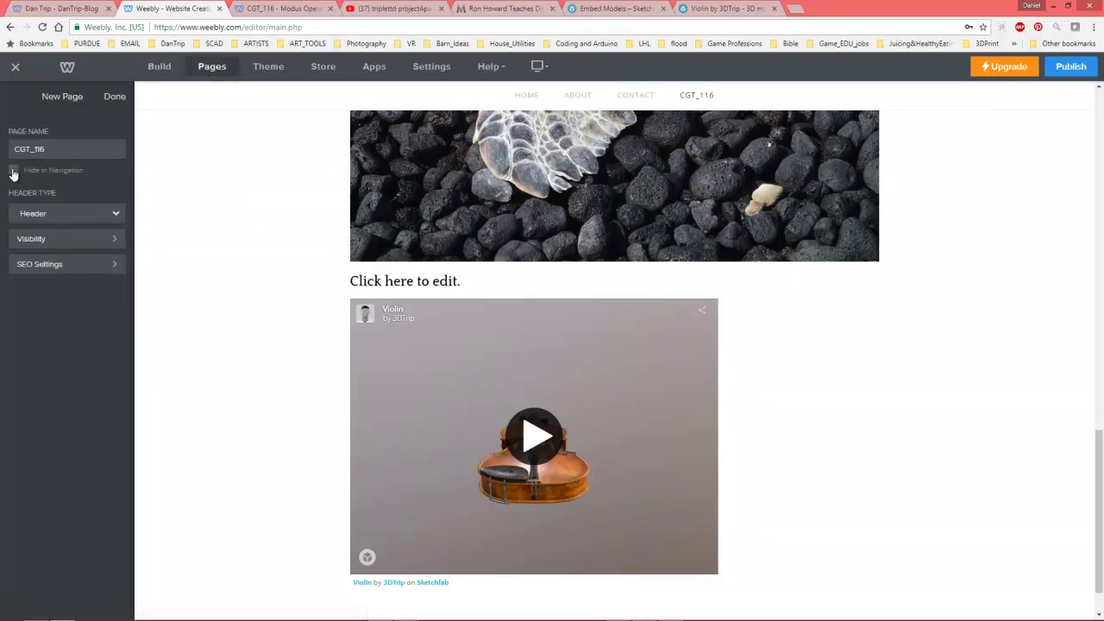
{"action": "left_click", "coordinate": [12, 171]}
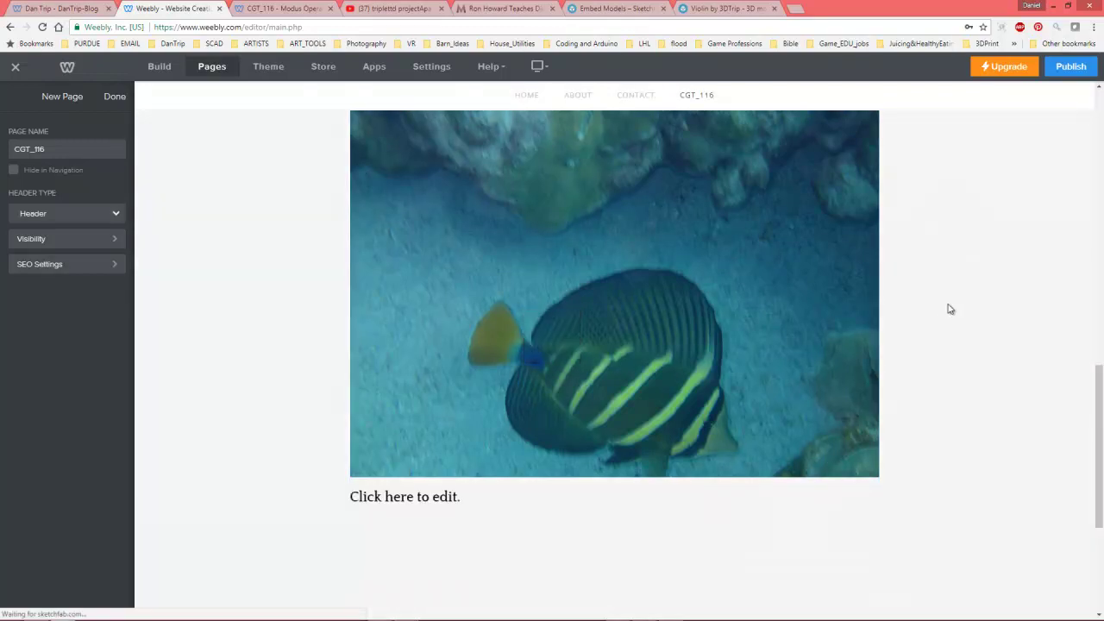
Review the page from the violin viewer up to the slideshow, publish the website and dismiss the confirmation
{"action": "scroll", "coordinate": [946, 308], "scroll_direction": "down", "scroll_amount": 2}
{"action": "scroll", "coordinate": [468, 377], "scroll_direction": "down", "scroll_amount": 2}
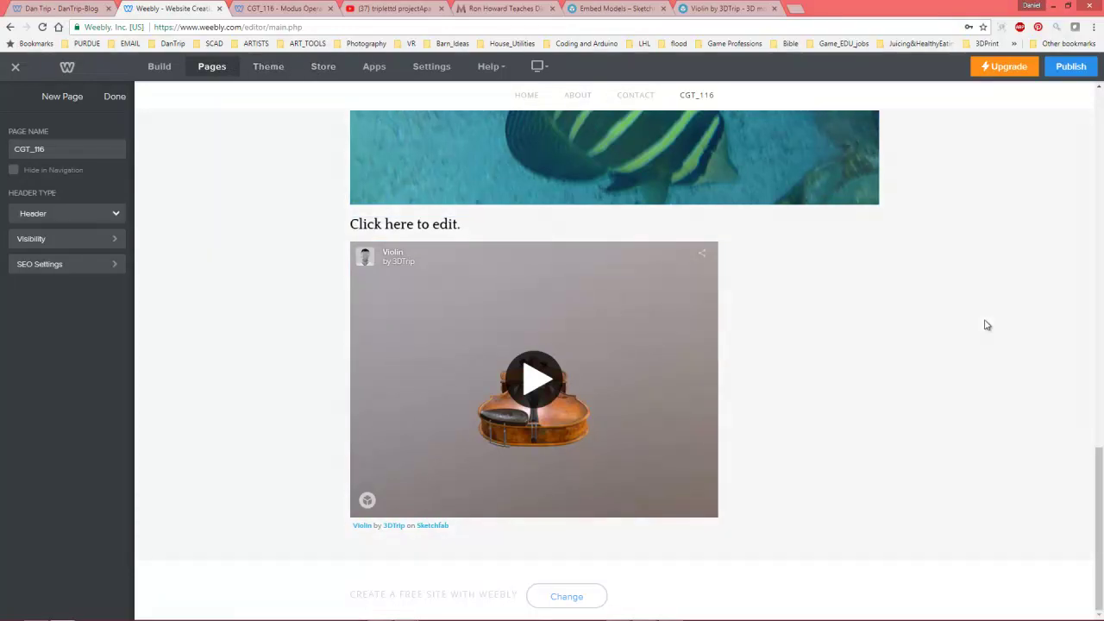
{"action": "scroll", "coordinate": [991, 323], "scroll_direction": "up", "scroll_amount": 3}
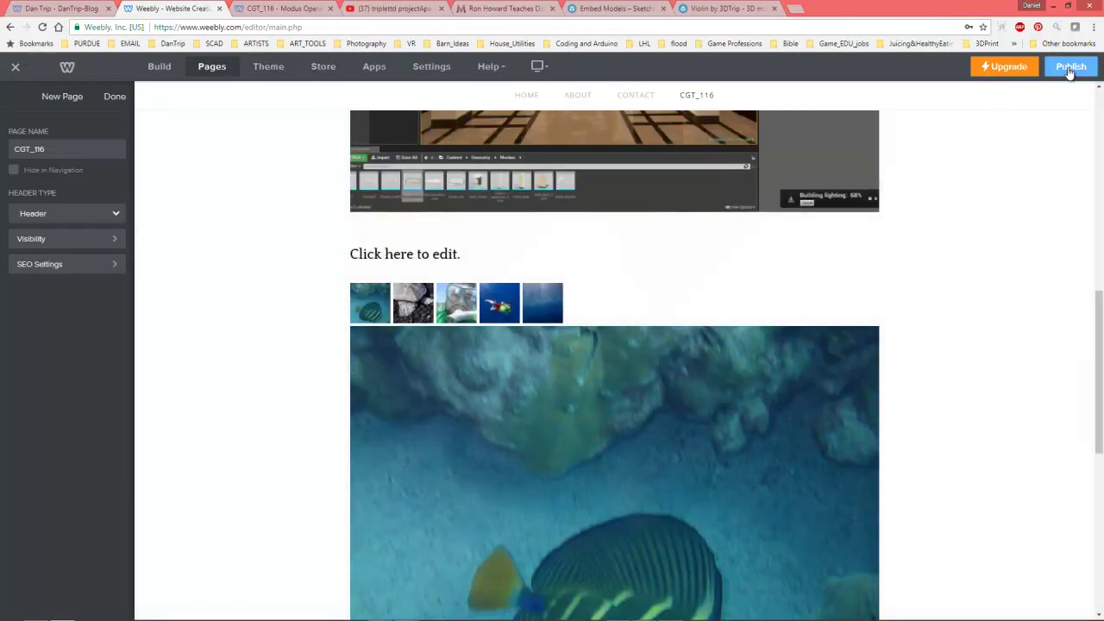
{"action": "left_click", "coordinate": [1070, 67]}
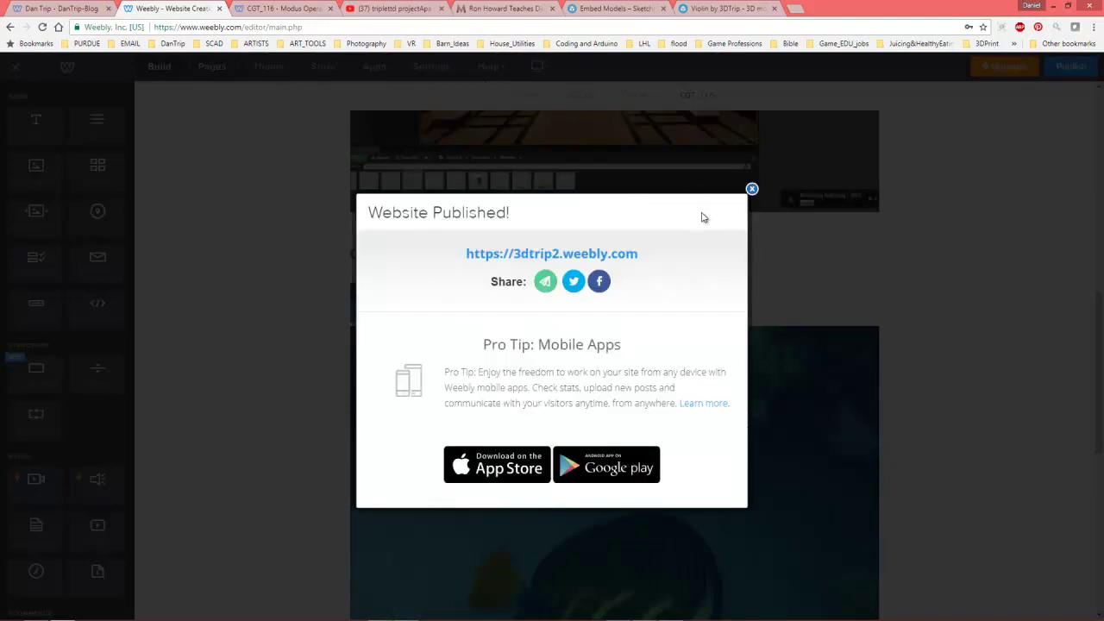
{"action": "left_click", "coordinate": [753, 189]}
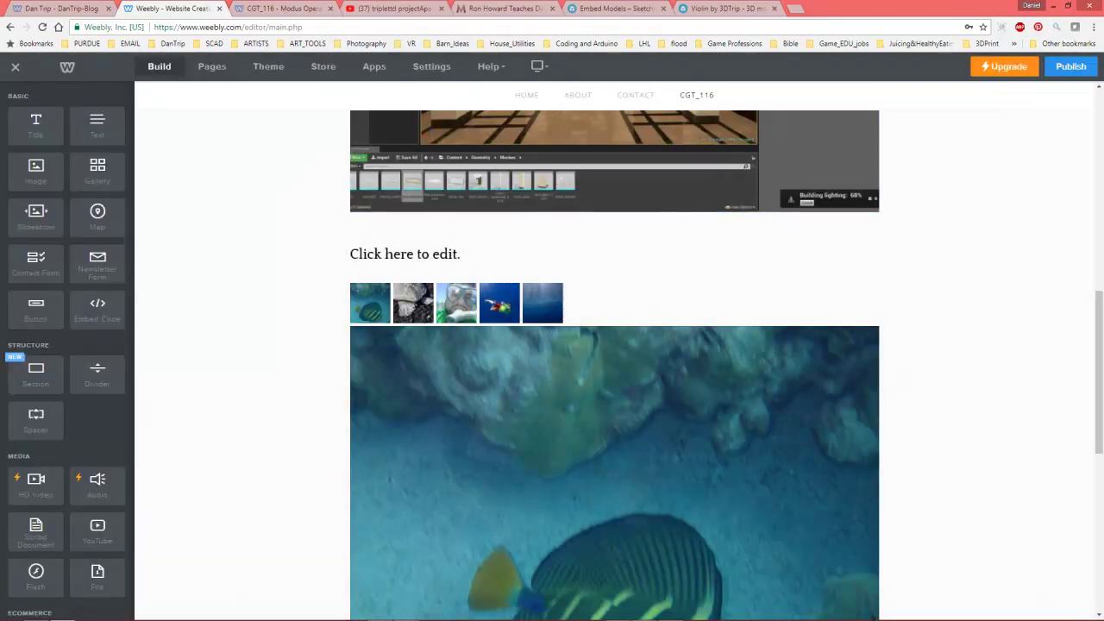